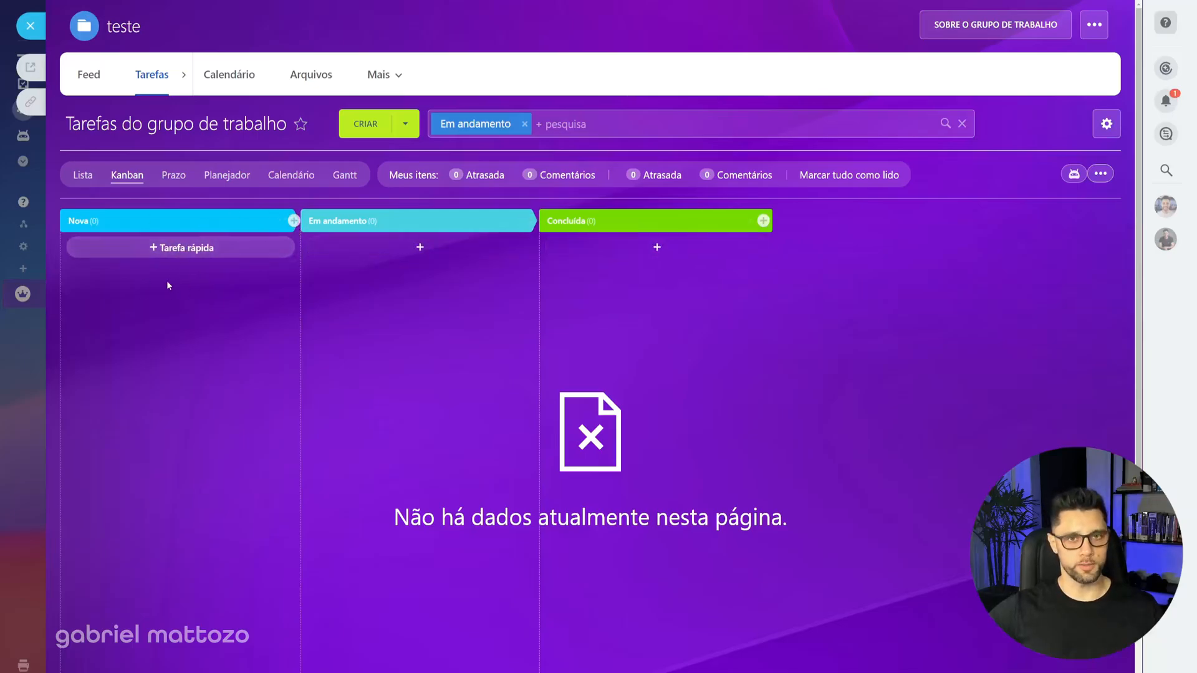
- Open the workgroup's task automation rules and start adding a rule to the Em andamento stage
left_click(1074, 175)
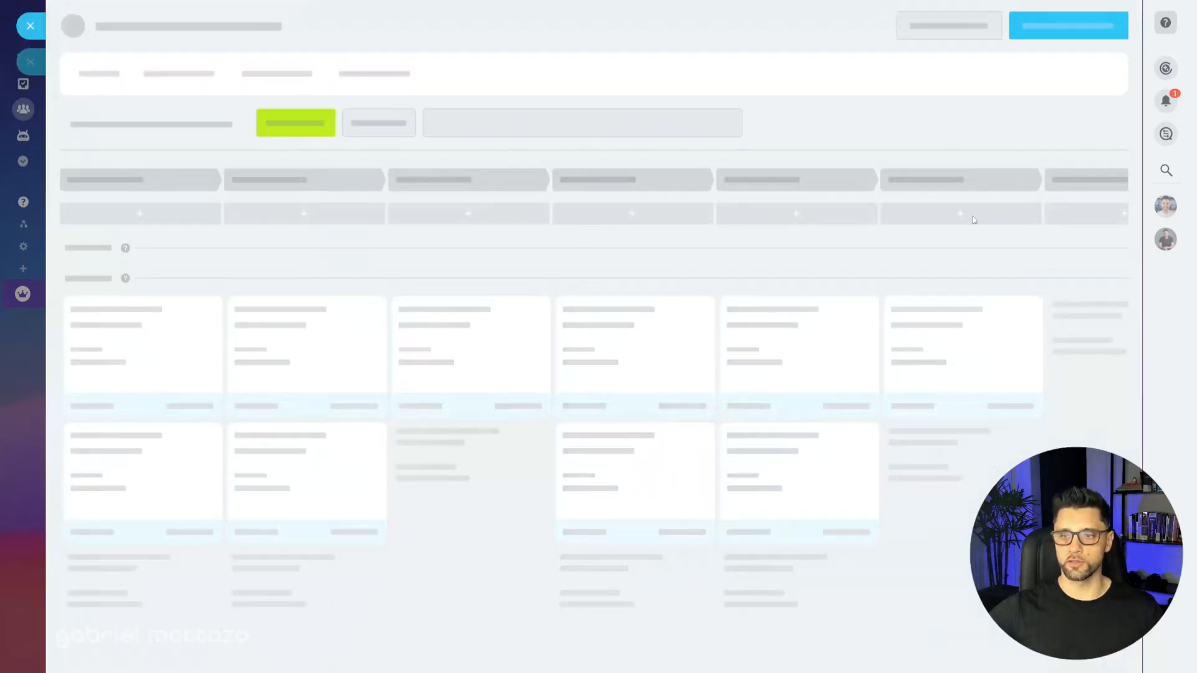
left_click(504, 164)
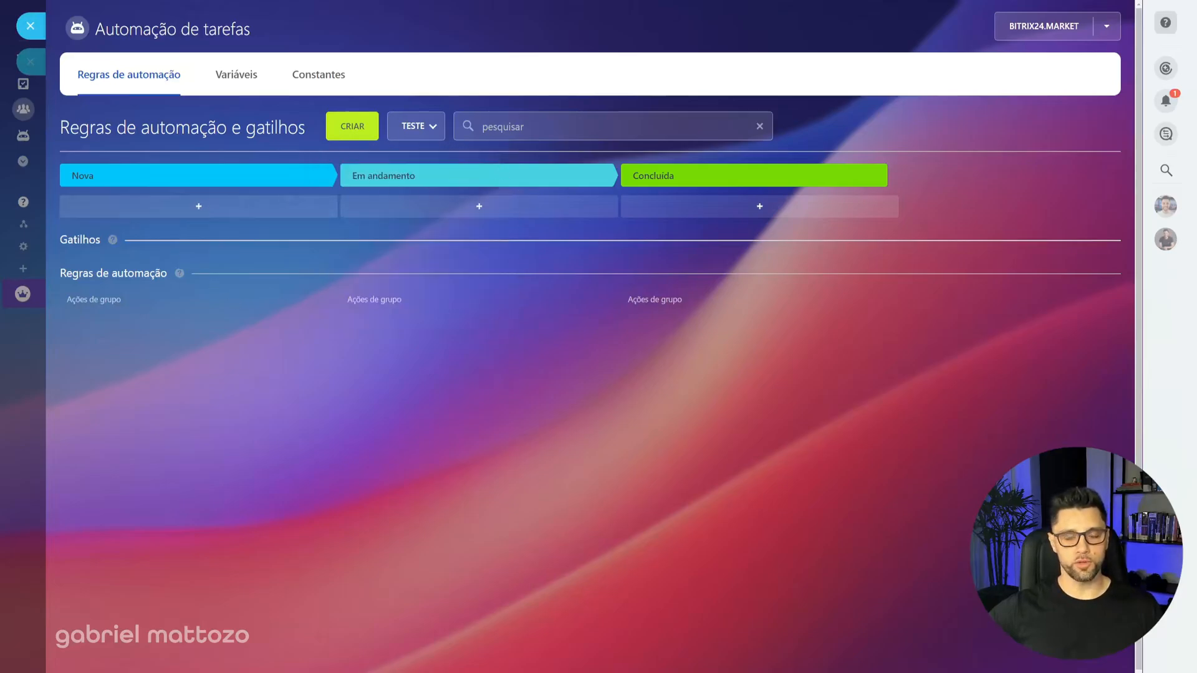
left_click(471, 211)
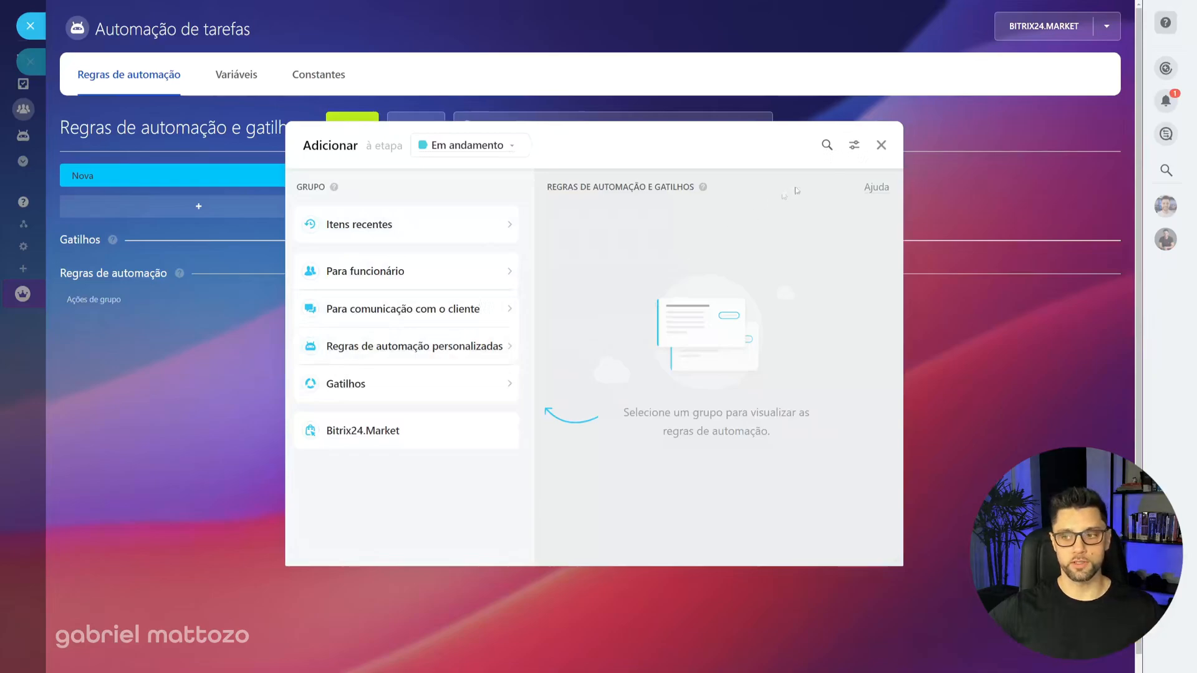
- Filter the catalogue to Regras de automação Bitrix24 and add the Alterar responsável rule from the Para funcionário group
left_click(855, 148)
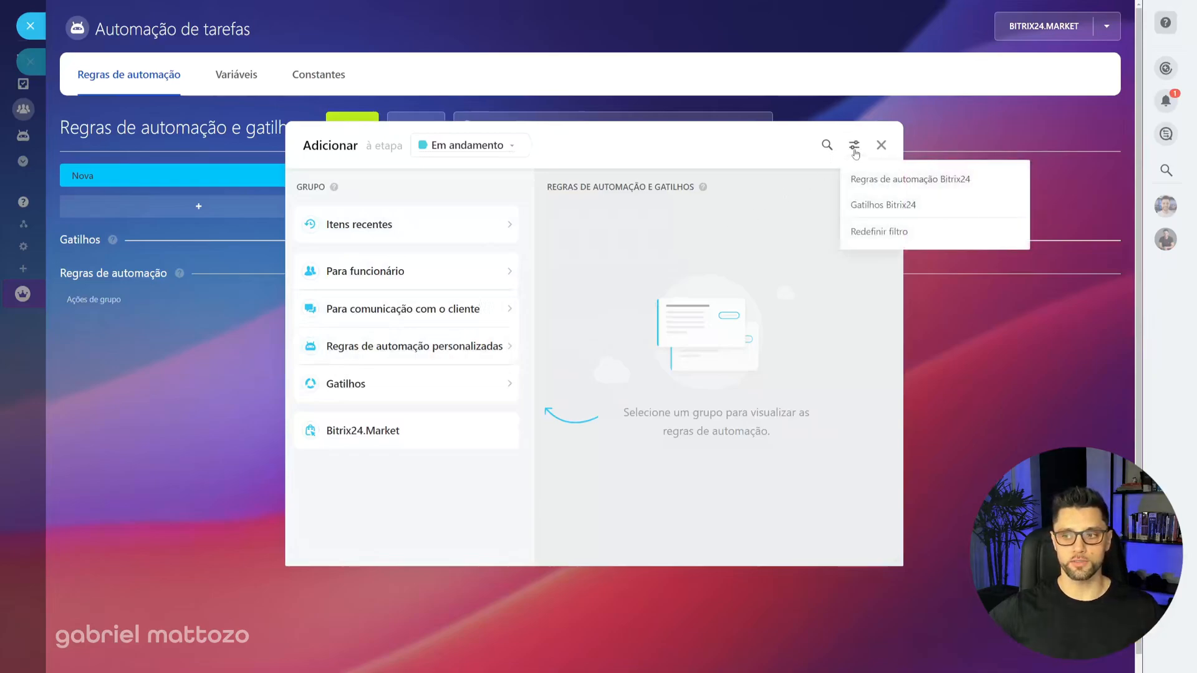
left_click(928, 180)
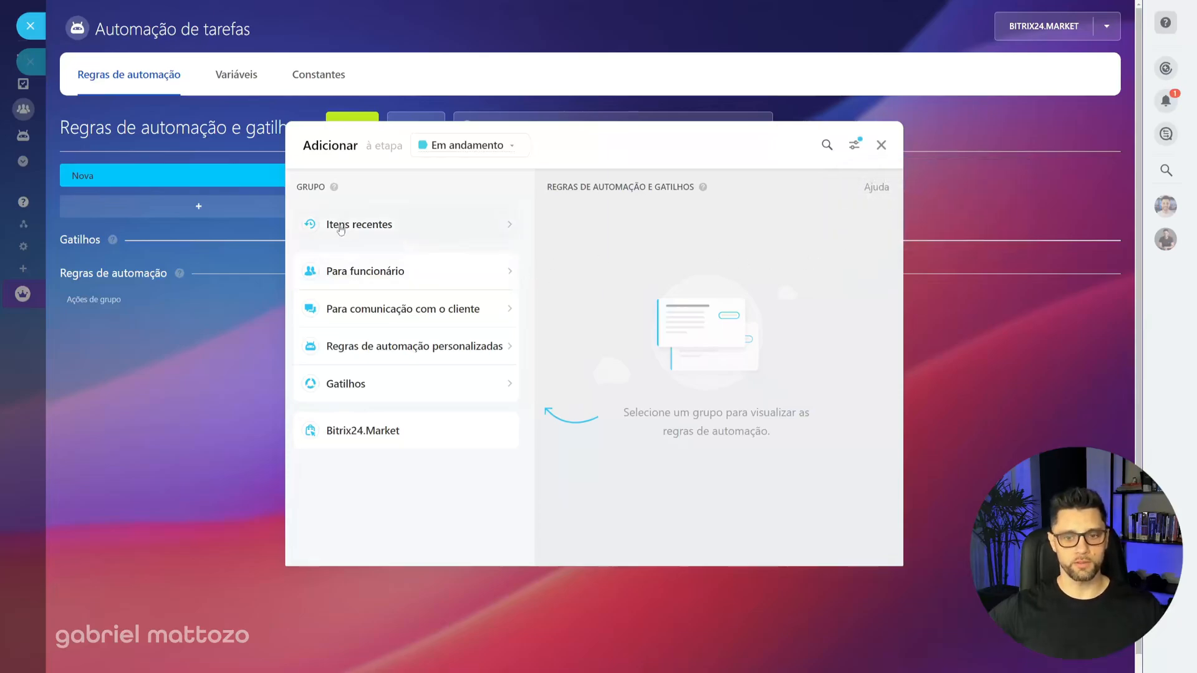
left_click(371, 387)
left_click(378, 348)
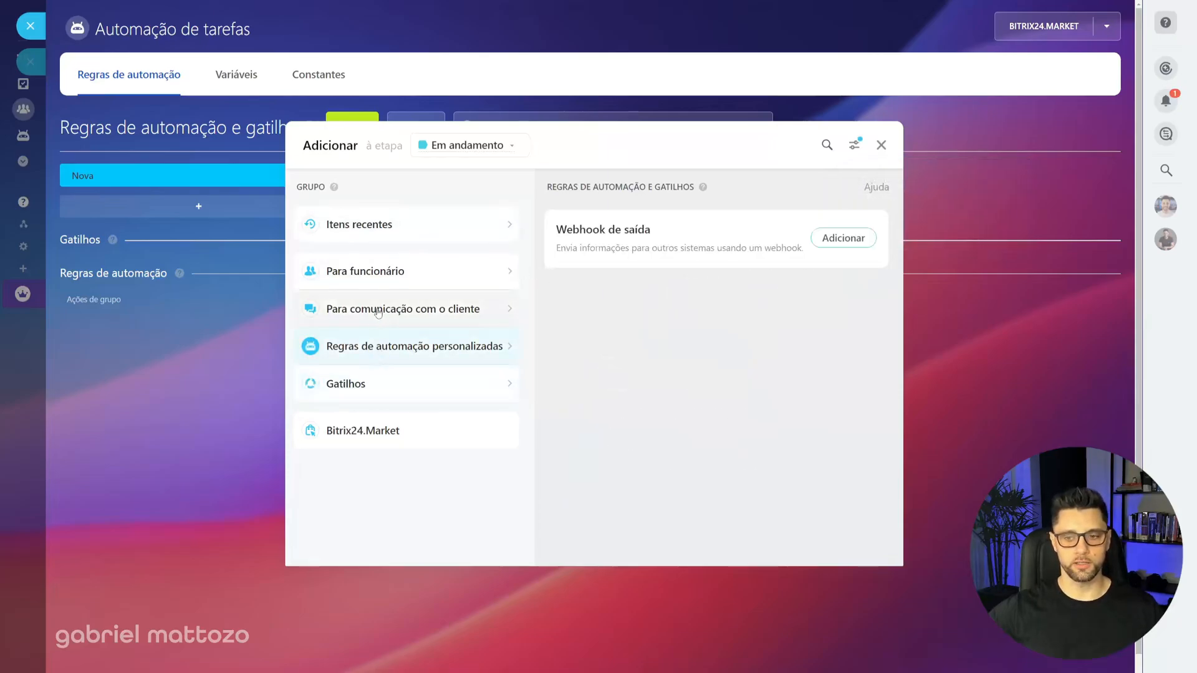
left_click(376, 278)
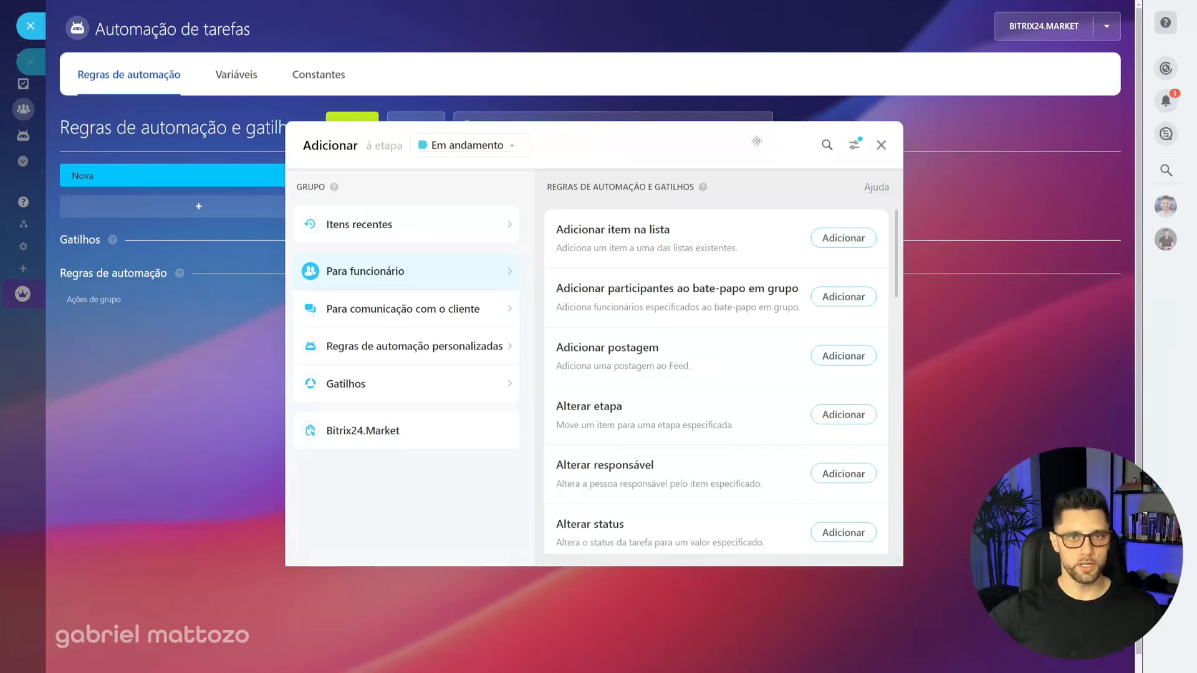
left_click(847, 475)
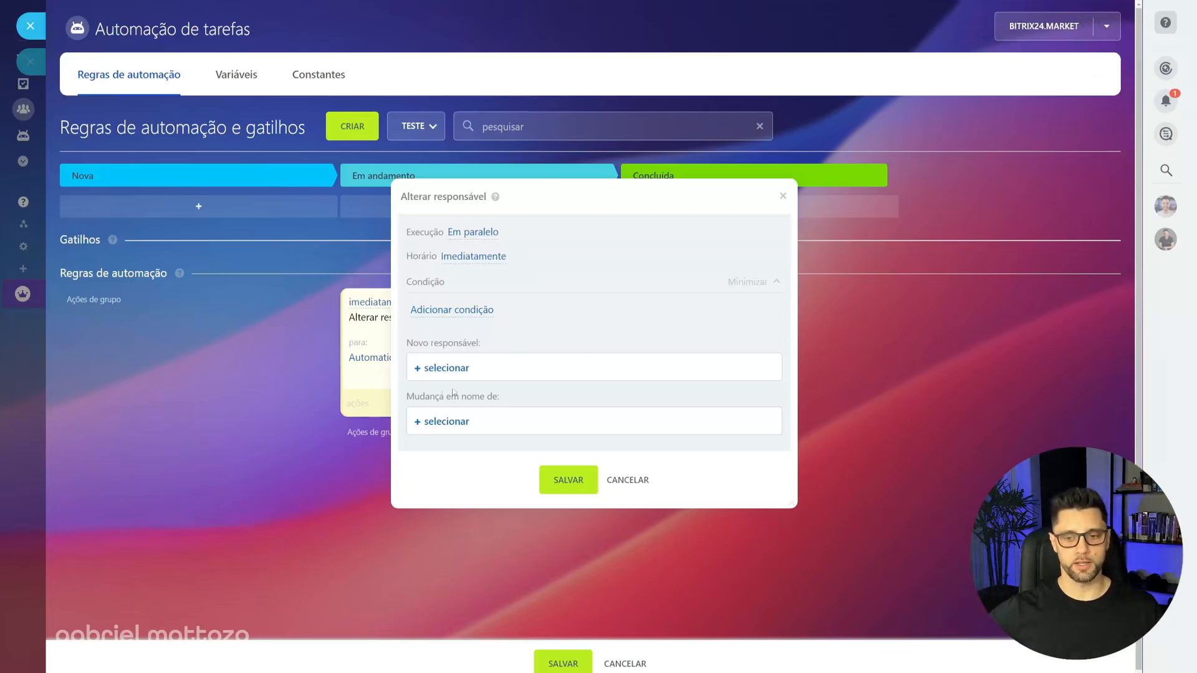
- Assign the first listed employee to both Mudança em nome de and Novo responsável in the Alterar responsável rule
left_click_drag(413, 397, 484, 397)
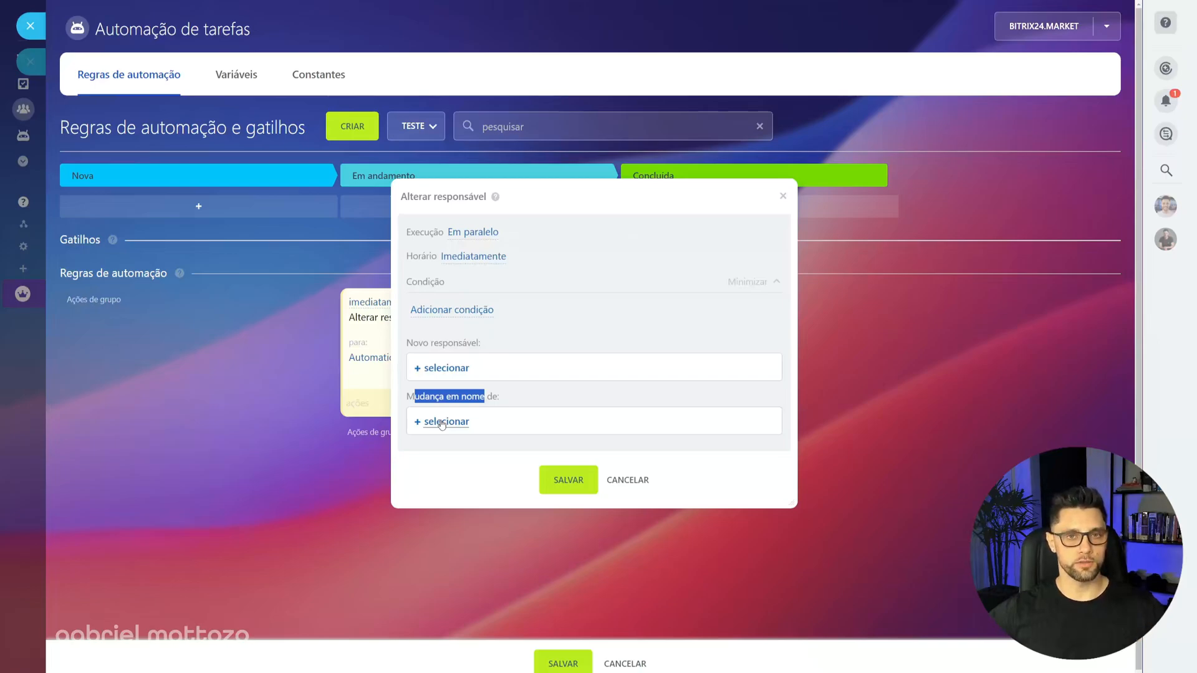
left_click(443, 422)
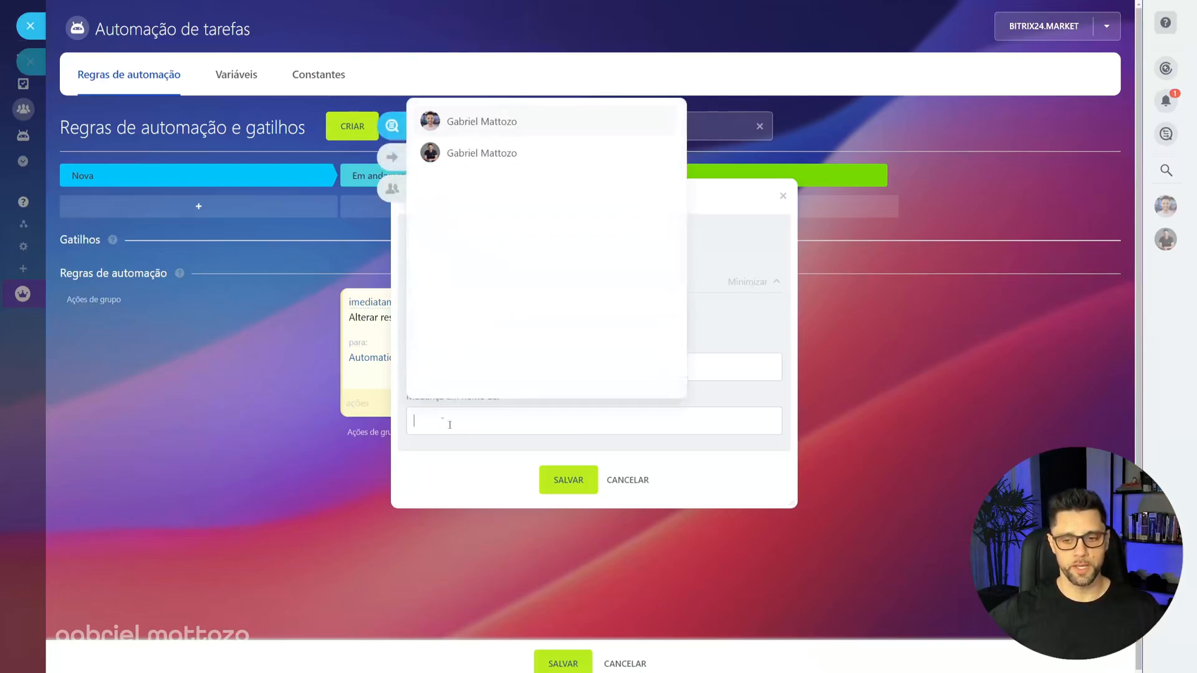
left_click(484, 125)
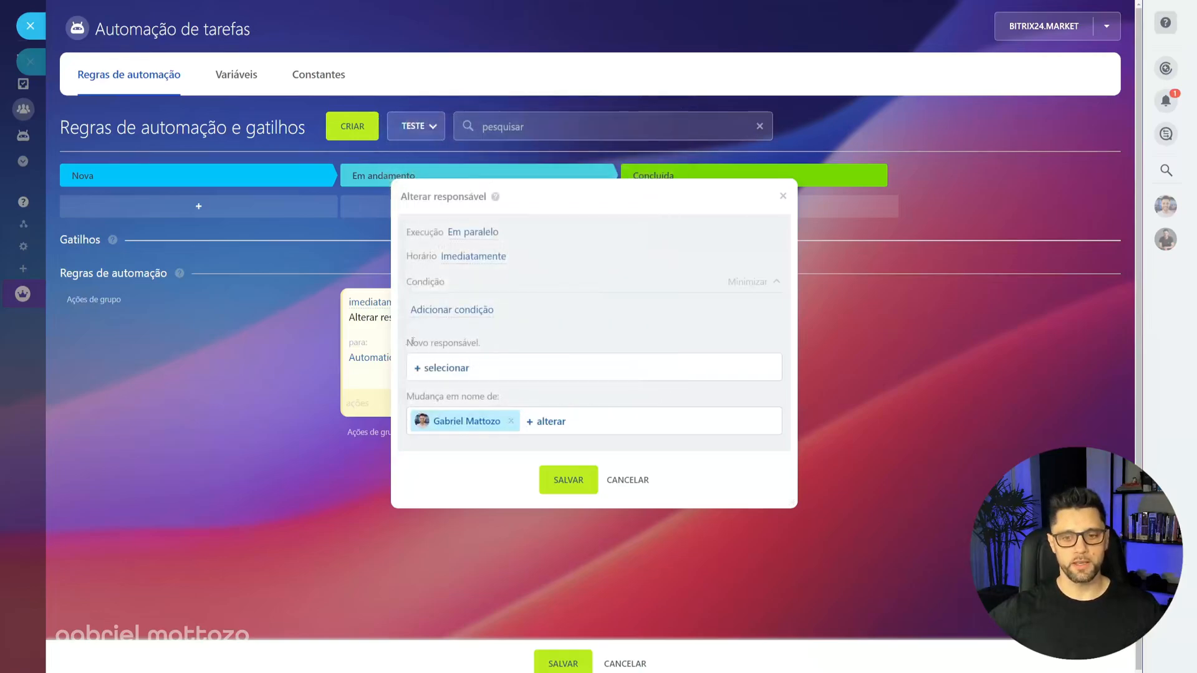
left_click_drag(412, 341, 479, 340)
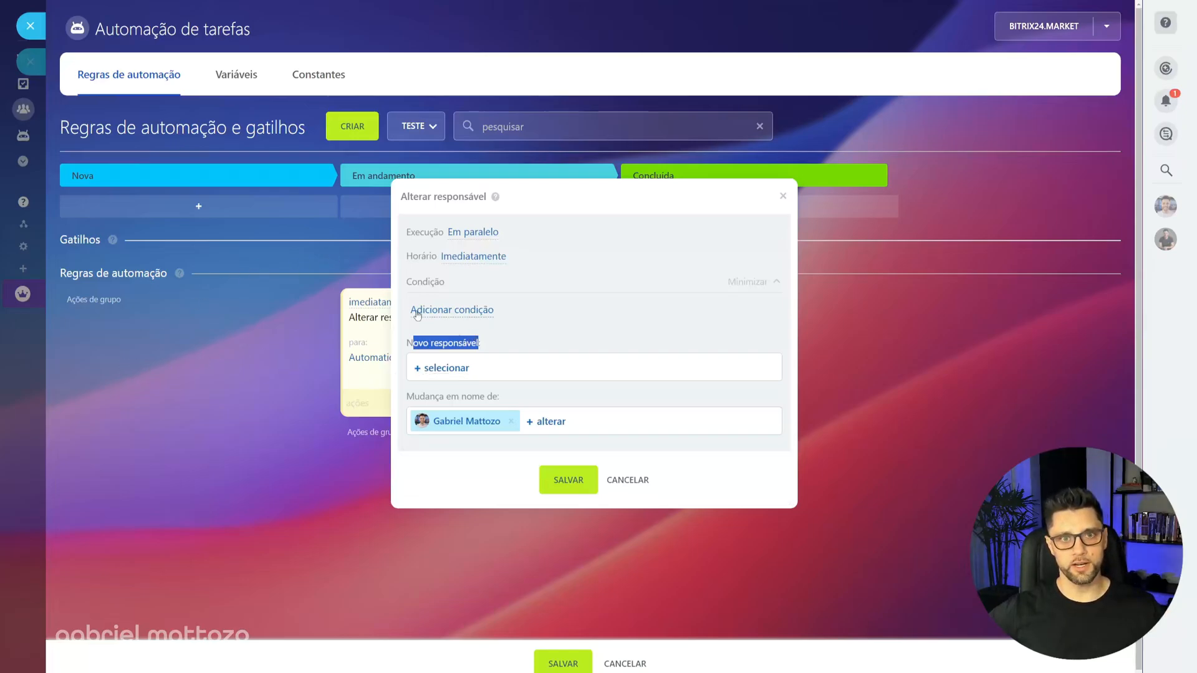
left_click(455, 373)
left_click(494, 409)
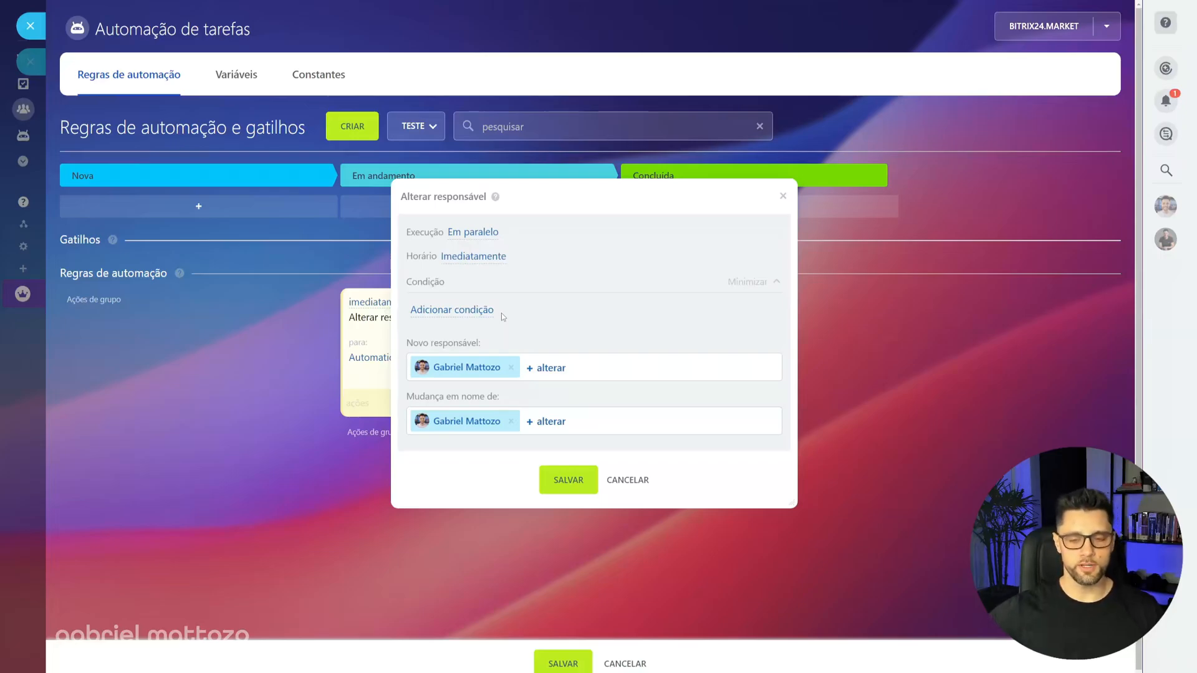
- Add a condition to the rule requiring that Nome contém "Reunião"
left_click(460, 317)
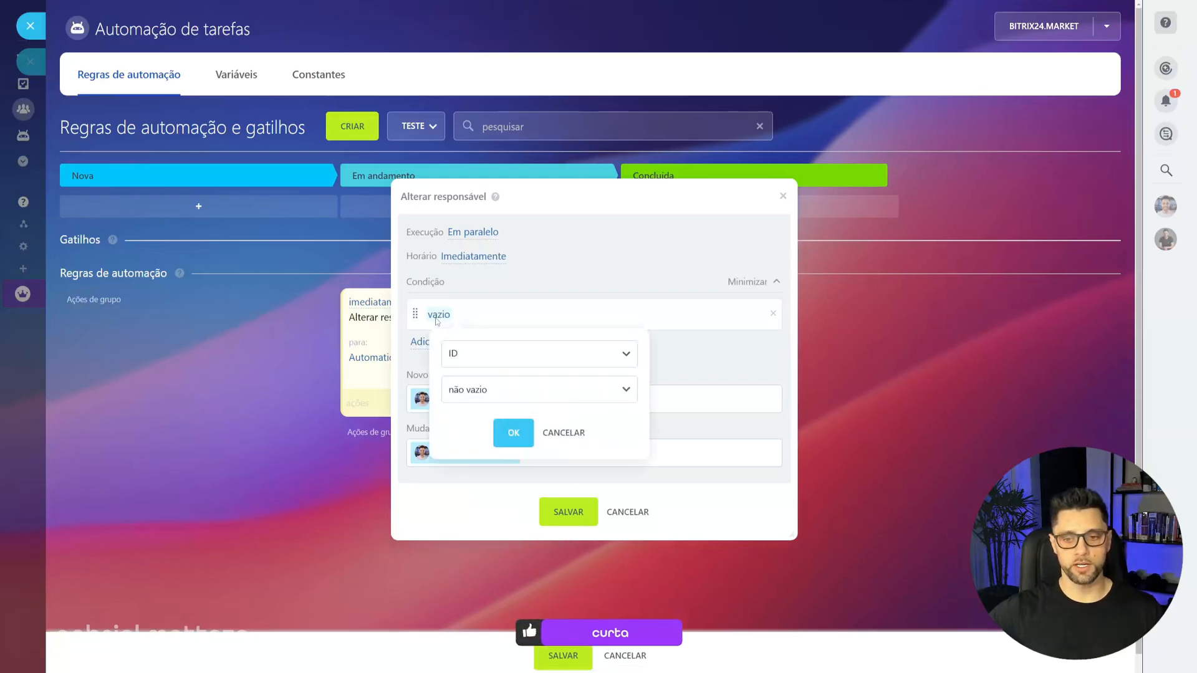
left_click(440, 314)
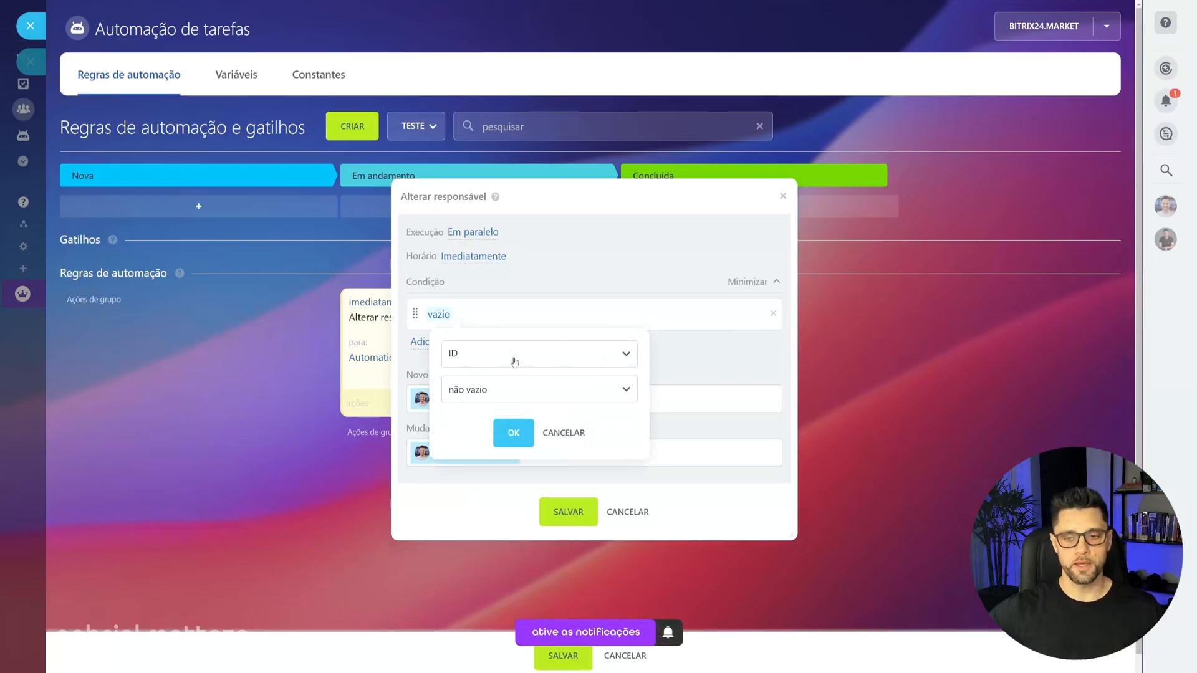
left_click(609, 361)
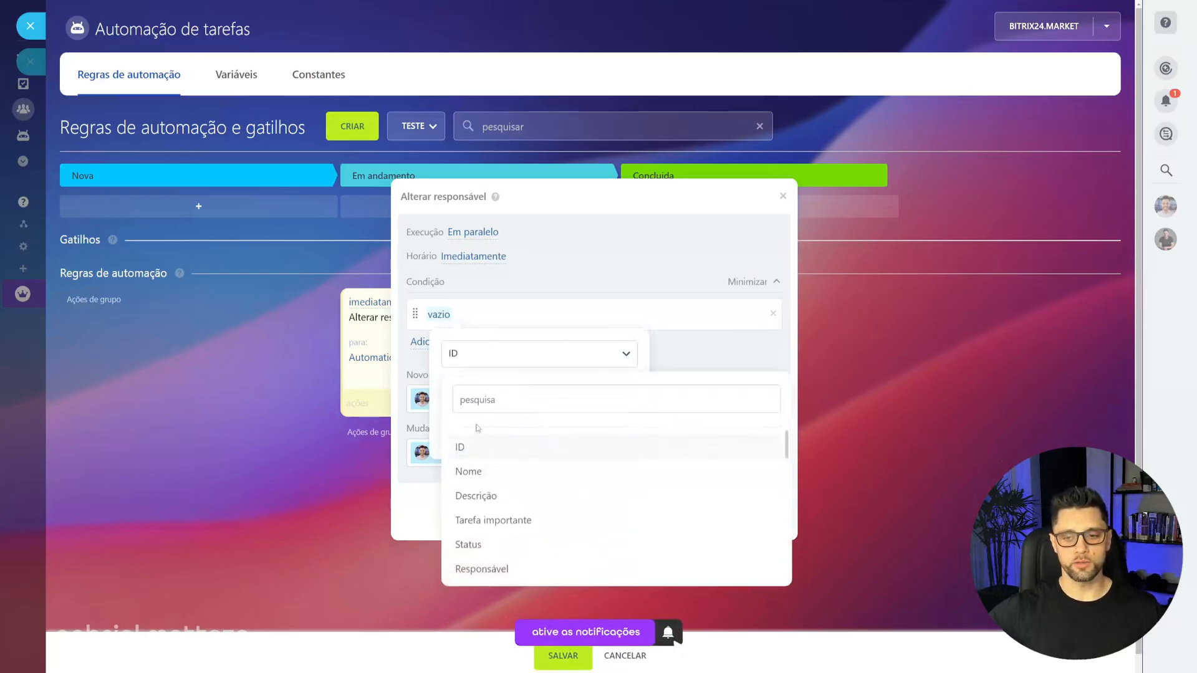
left_click(464, 474)
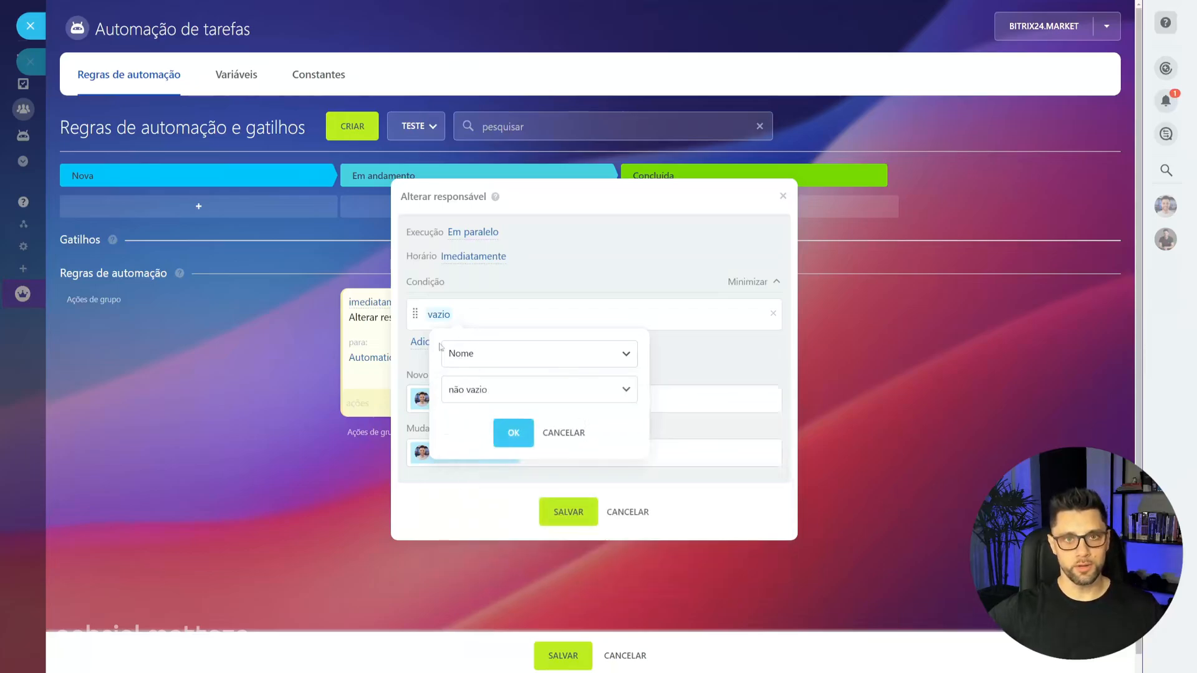
left_click(601, 400)
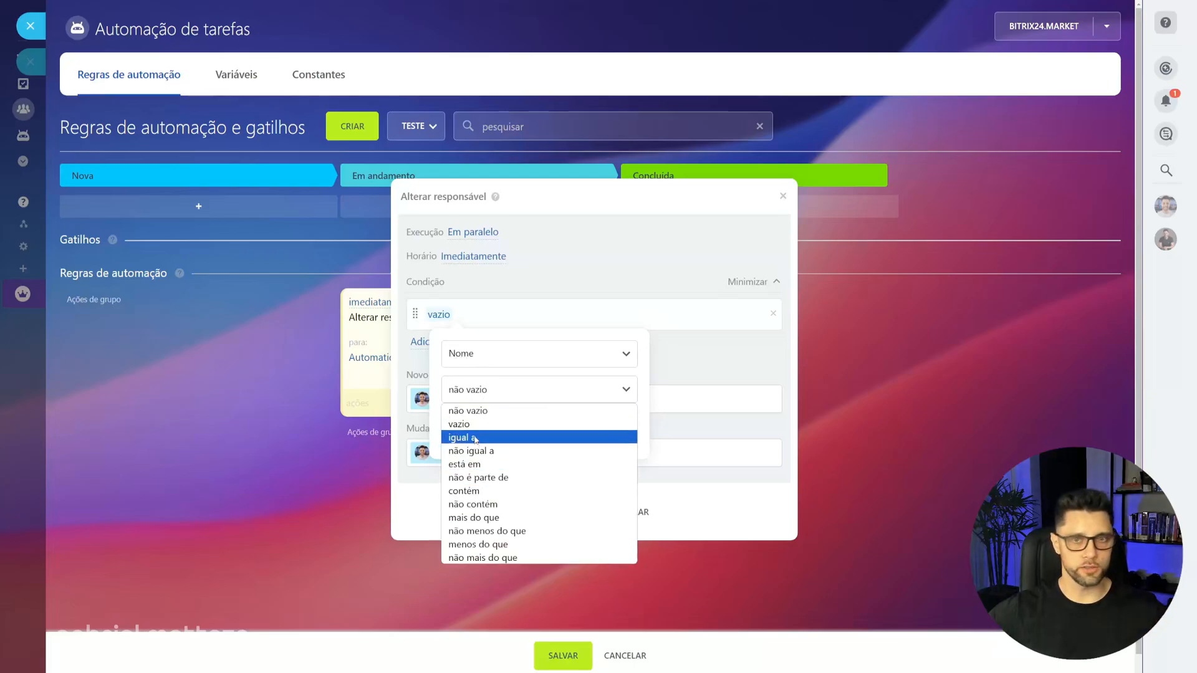
left_click(465, 491)
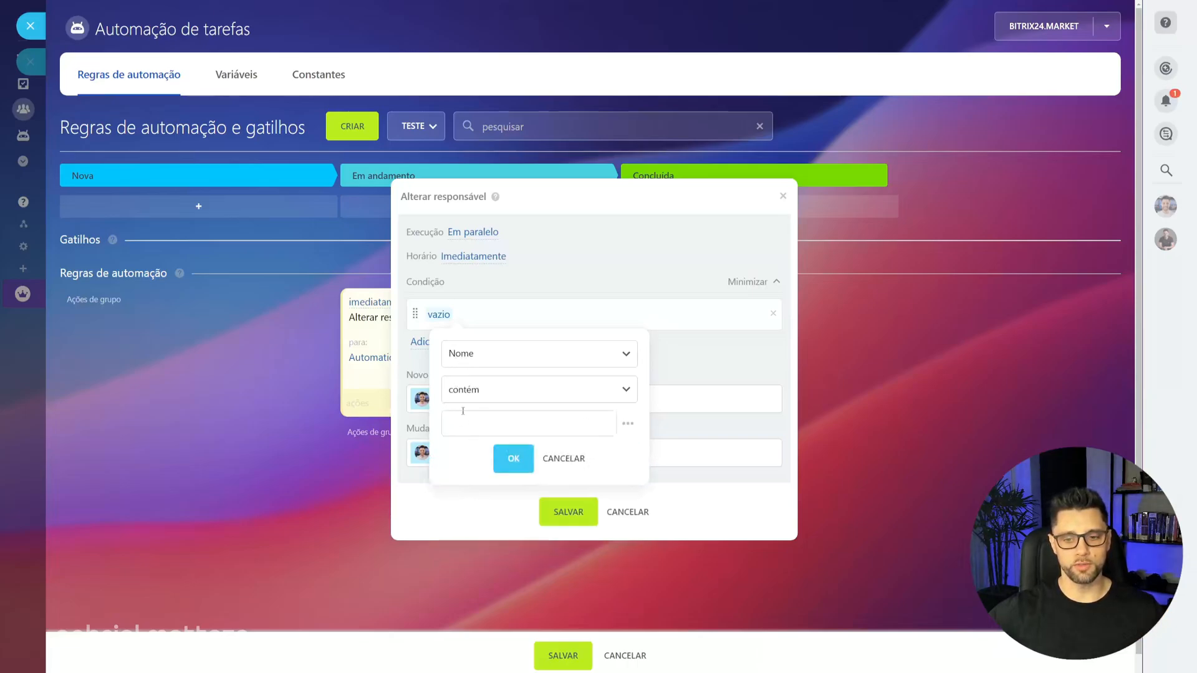
type("R")
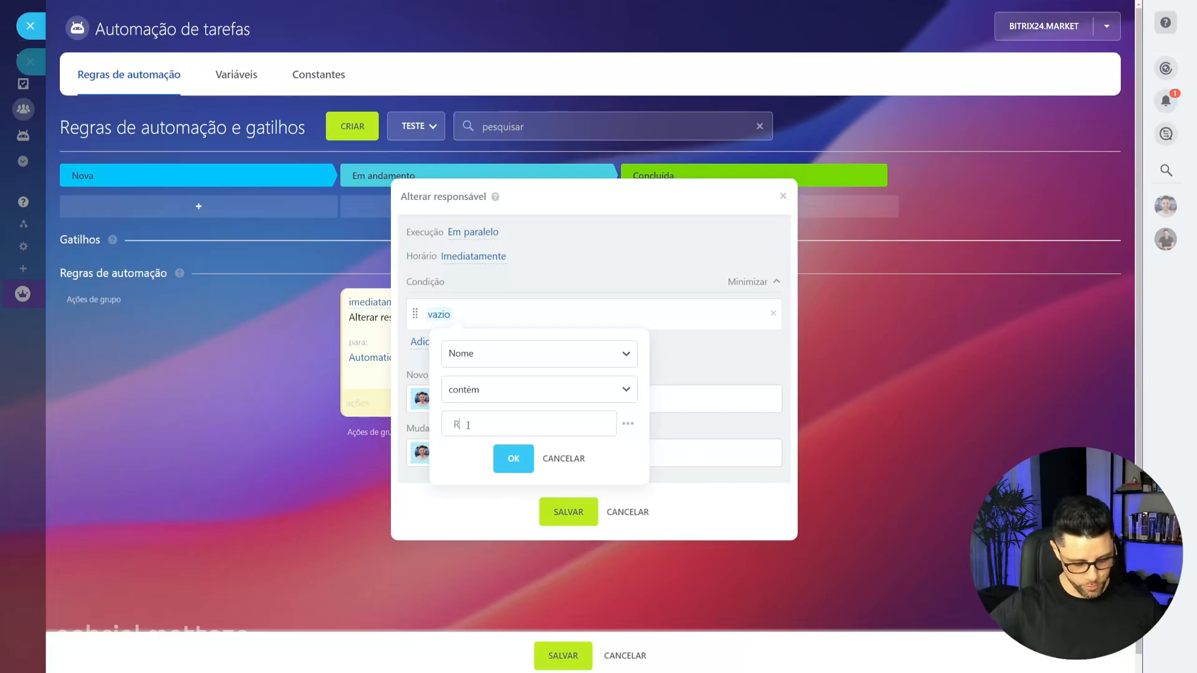
type("eunião")
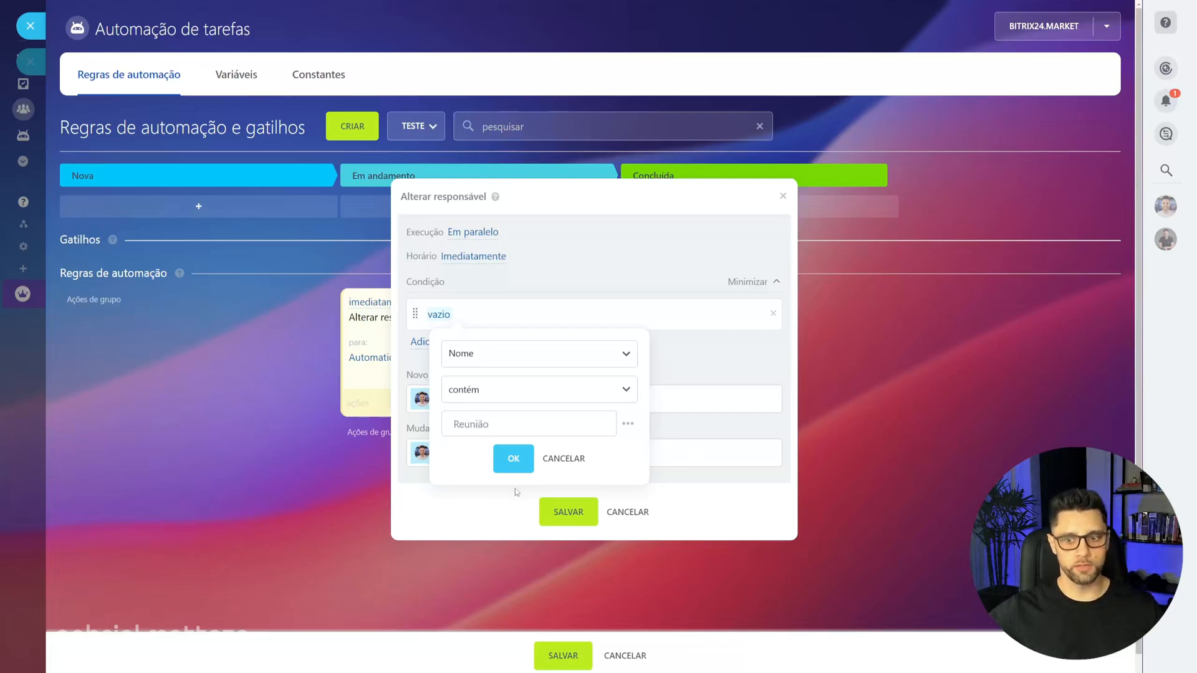
left_click(513, 458)
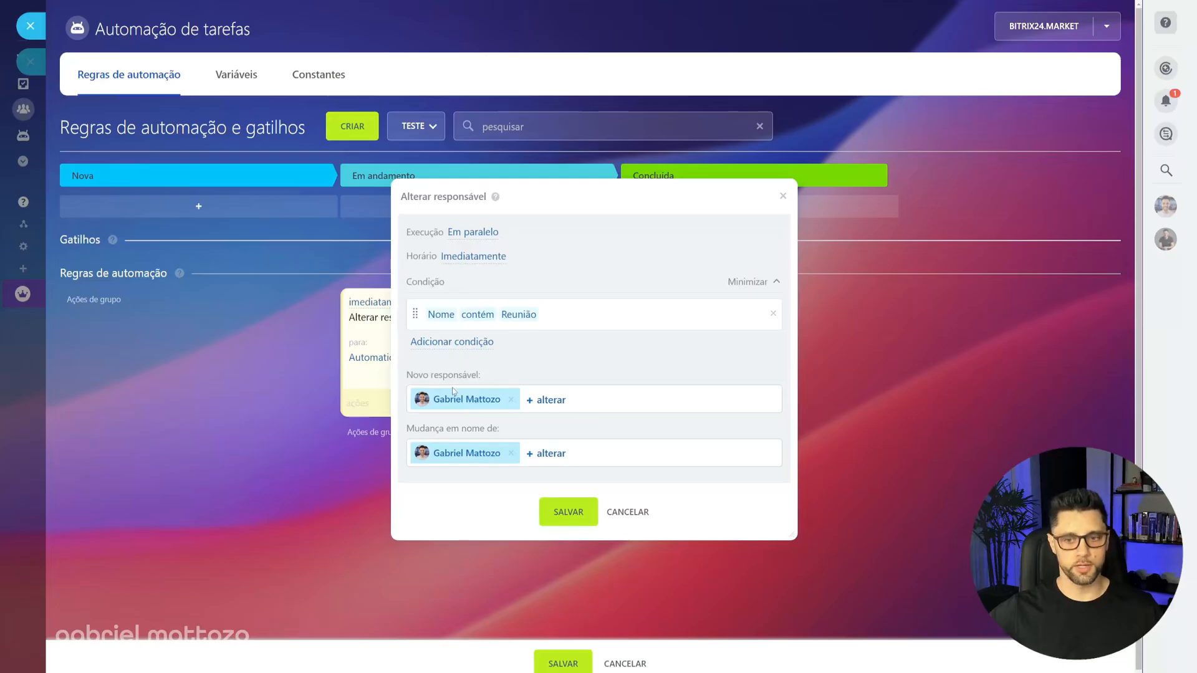
- Try adding two more empty conditions, joining the first with OU, and remove both
left_click(443, 349)
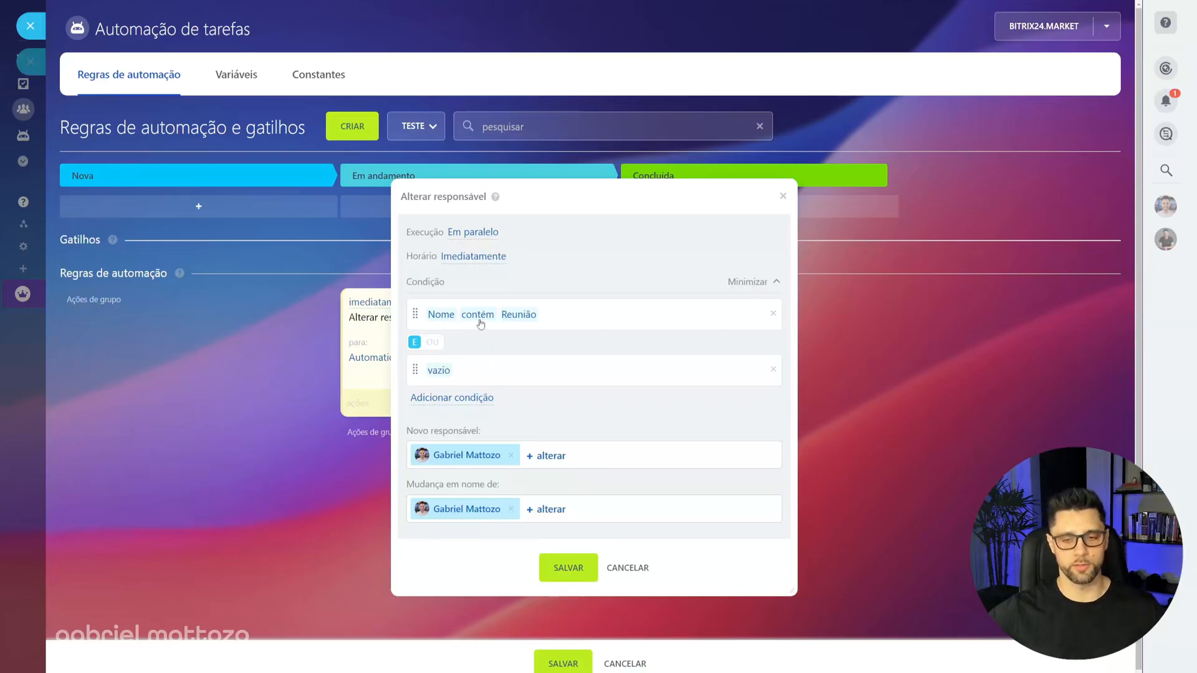
left_click(433, 344)
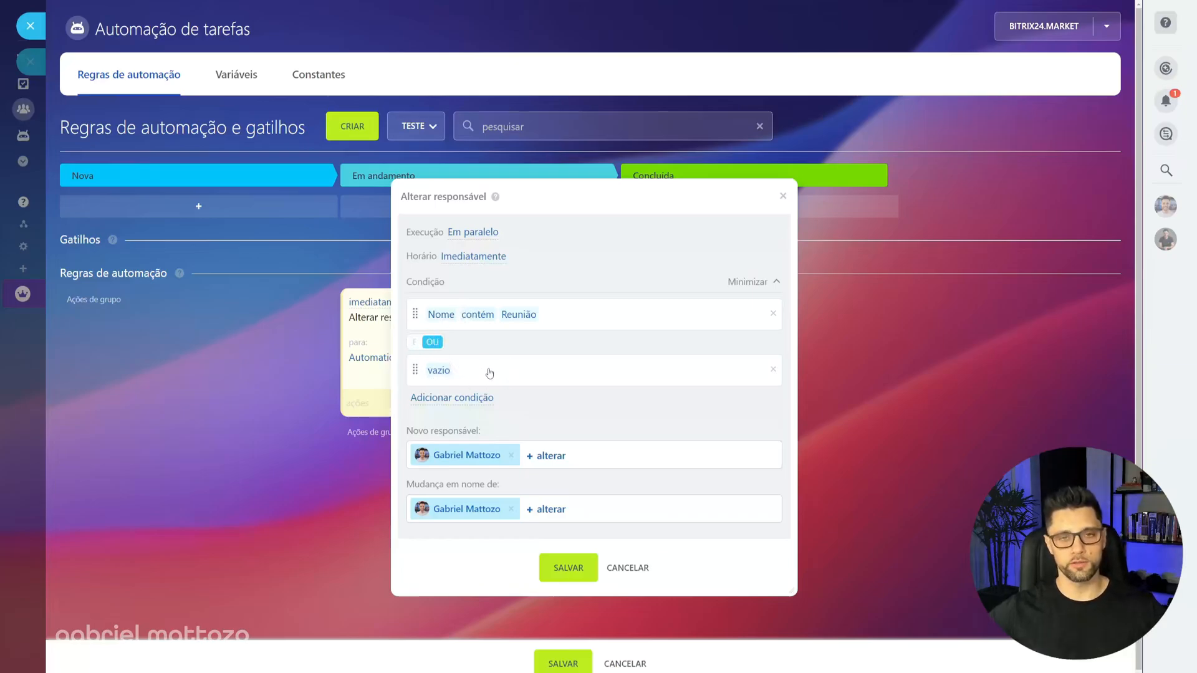
left_click(443, 399)
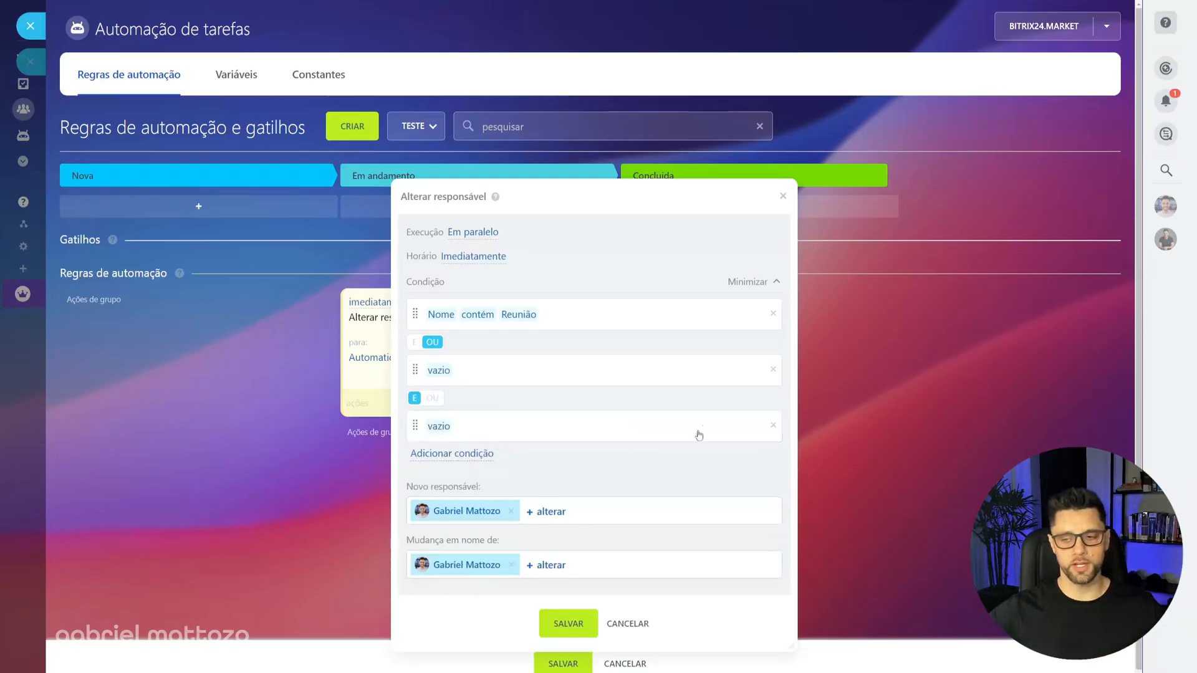
left_click(773, 425)
left_click(773, 369)
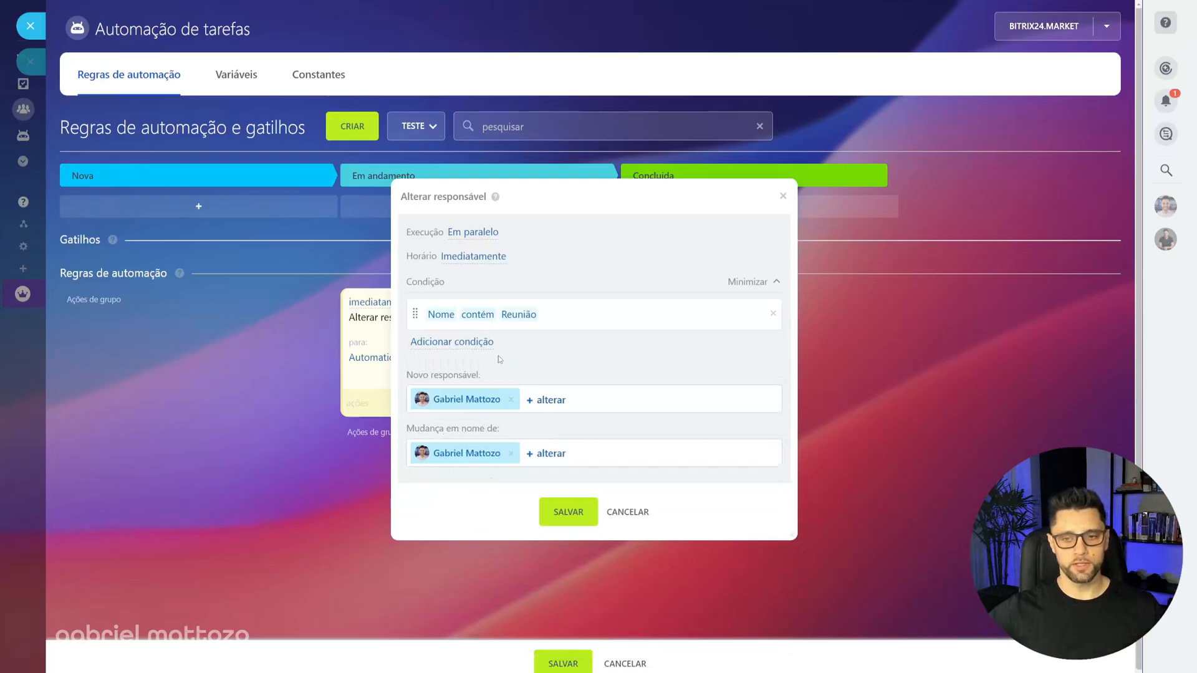
- Save the rule's settings, dismiss the hint, and keep Alterar responsável as the rule's name
left_click(568, 512)
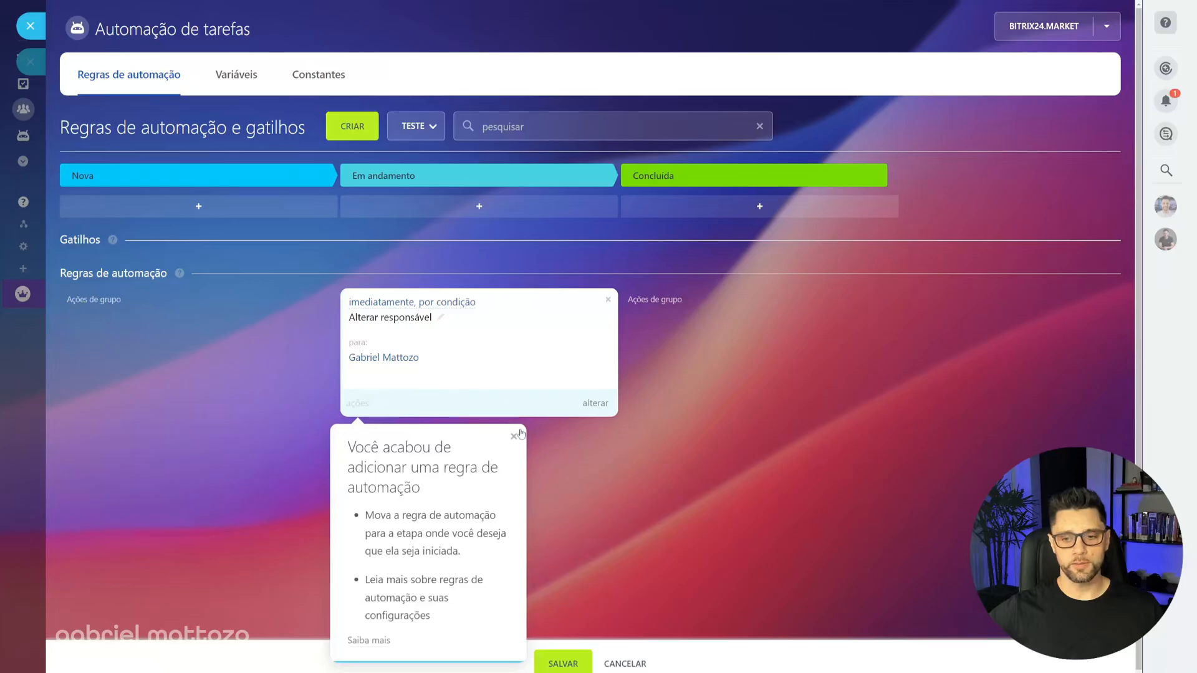
left_click(515, 436)
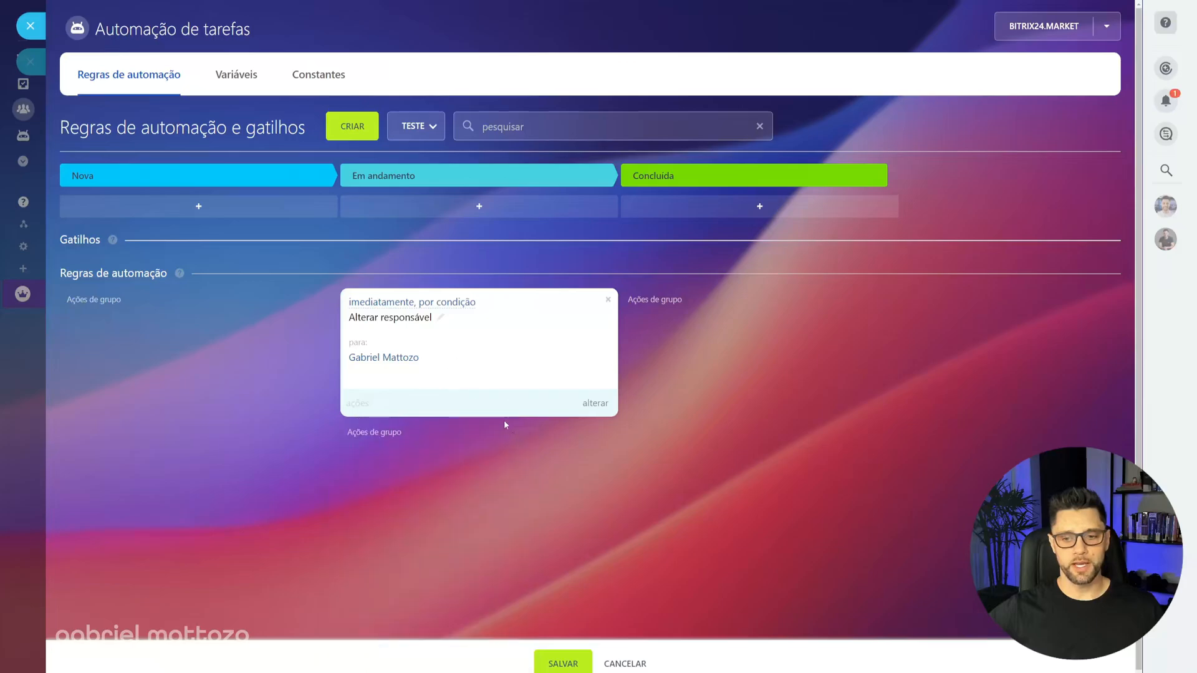
left_click(444, 322)
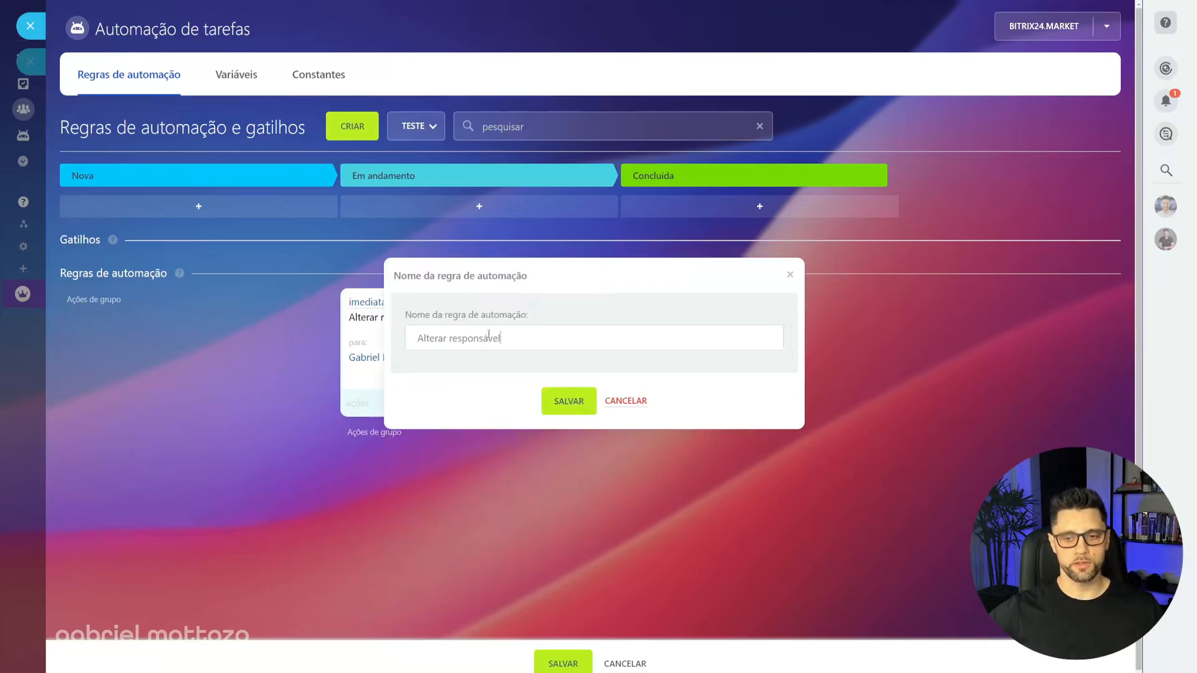
left_click_drag(501, 337, 414, 338)
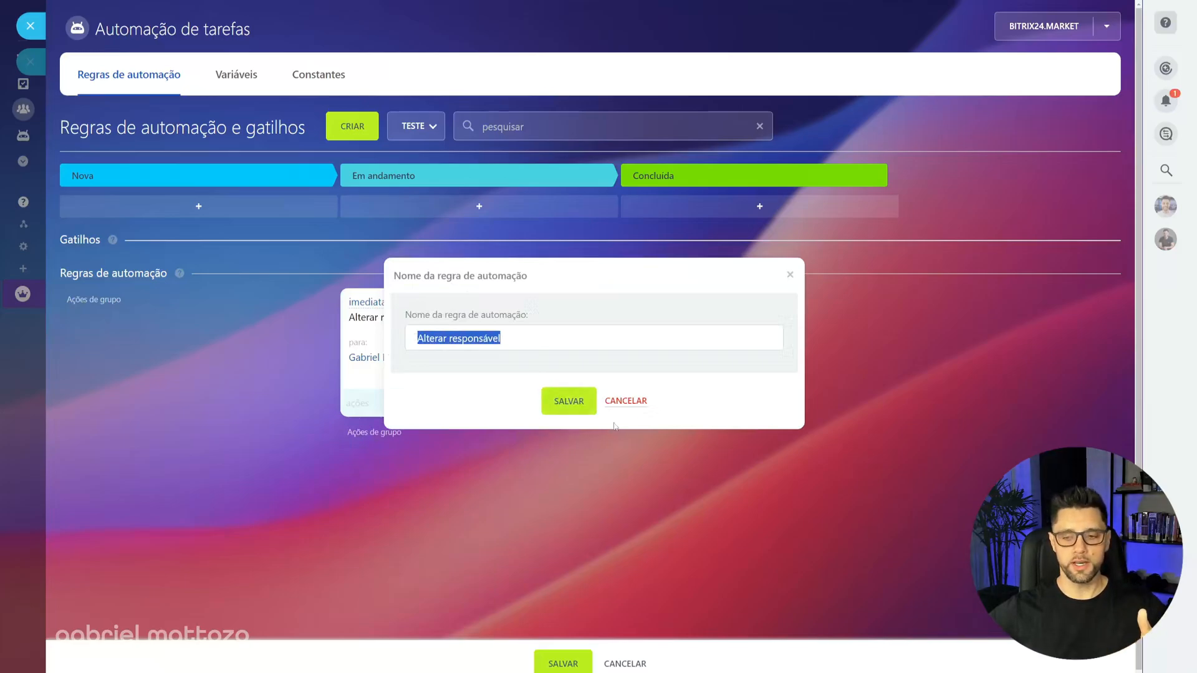
left_click(569, 403)
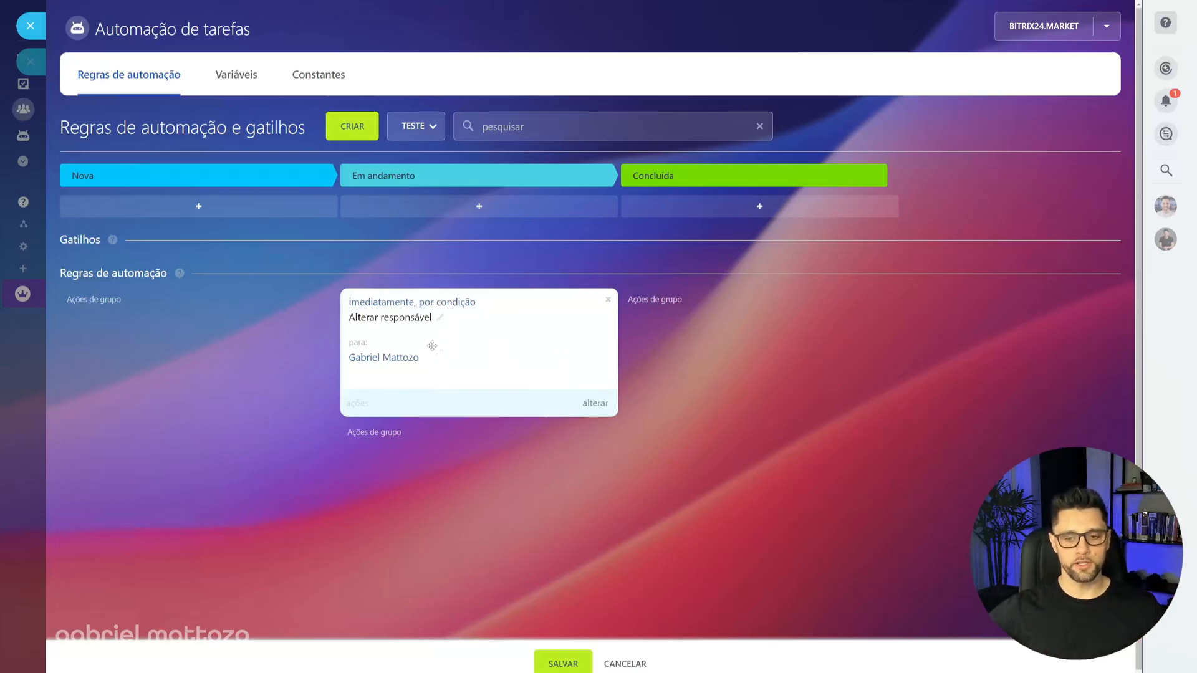
- Try duplicating the Alterar responsável rule, inspecting the copy's settings, and delete the copy
left_click(360, 409)
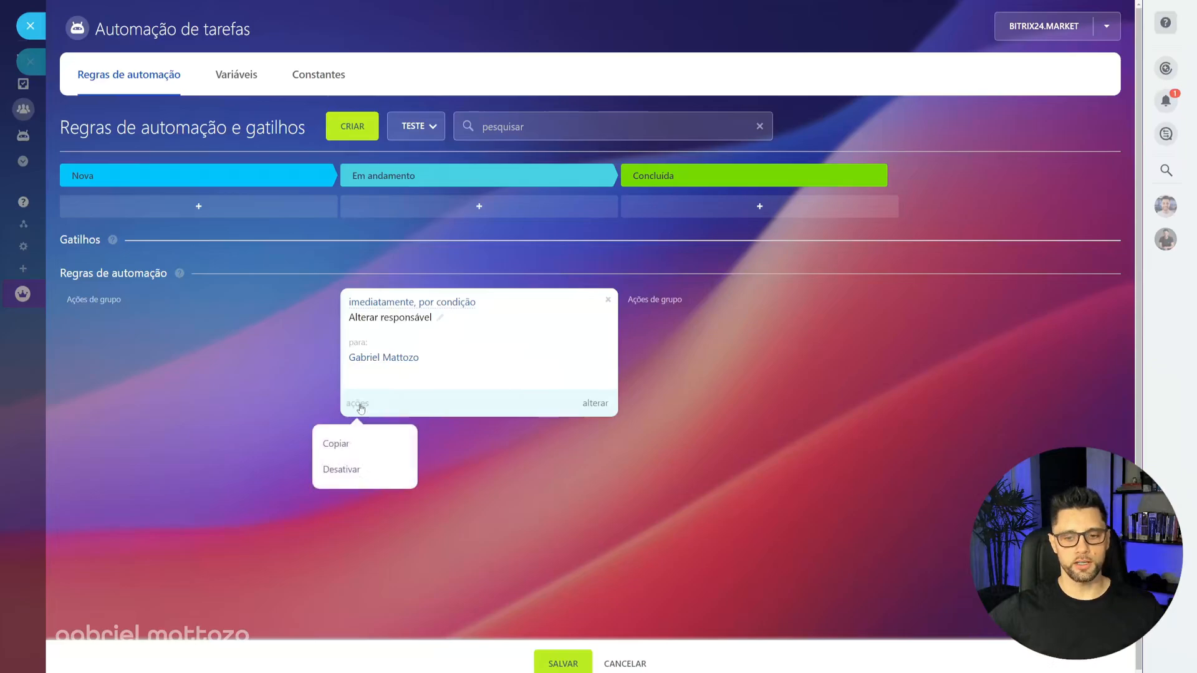
left_click(347, 444)
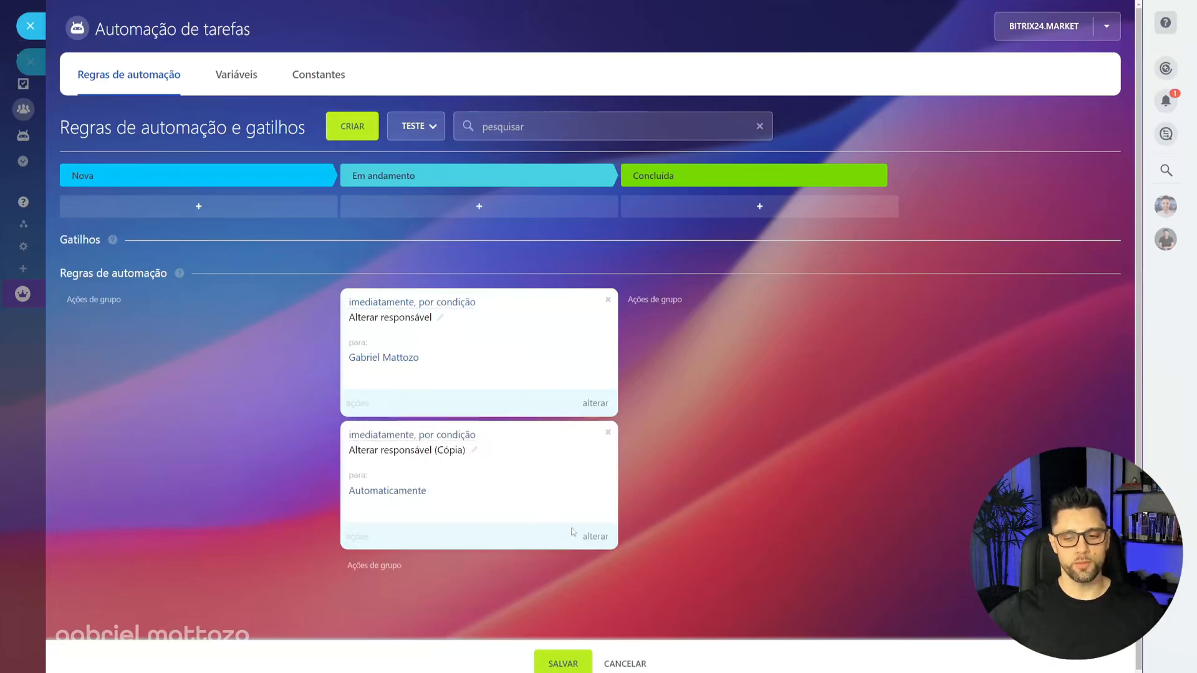
left_click(595, 537)
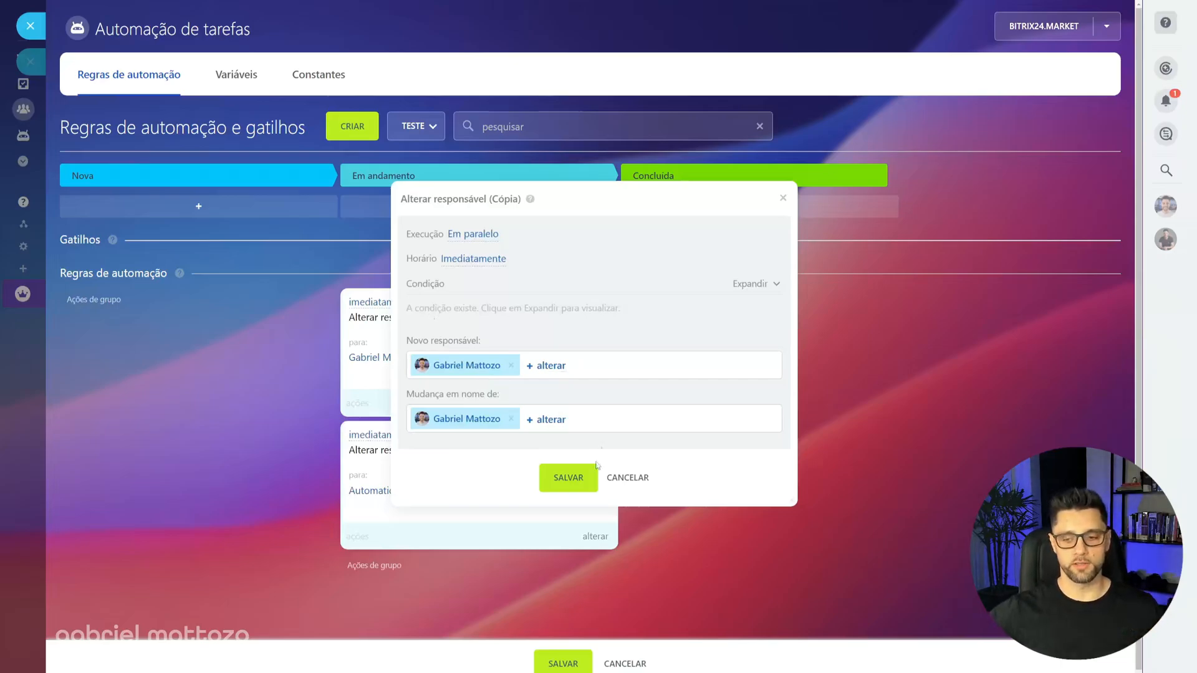
left_click(626, 478)
left_click(607, 434)
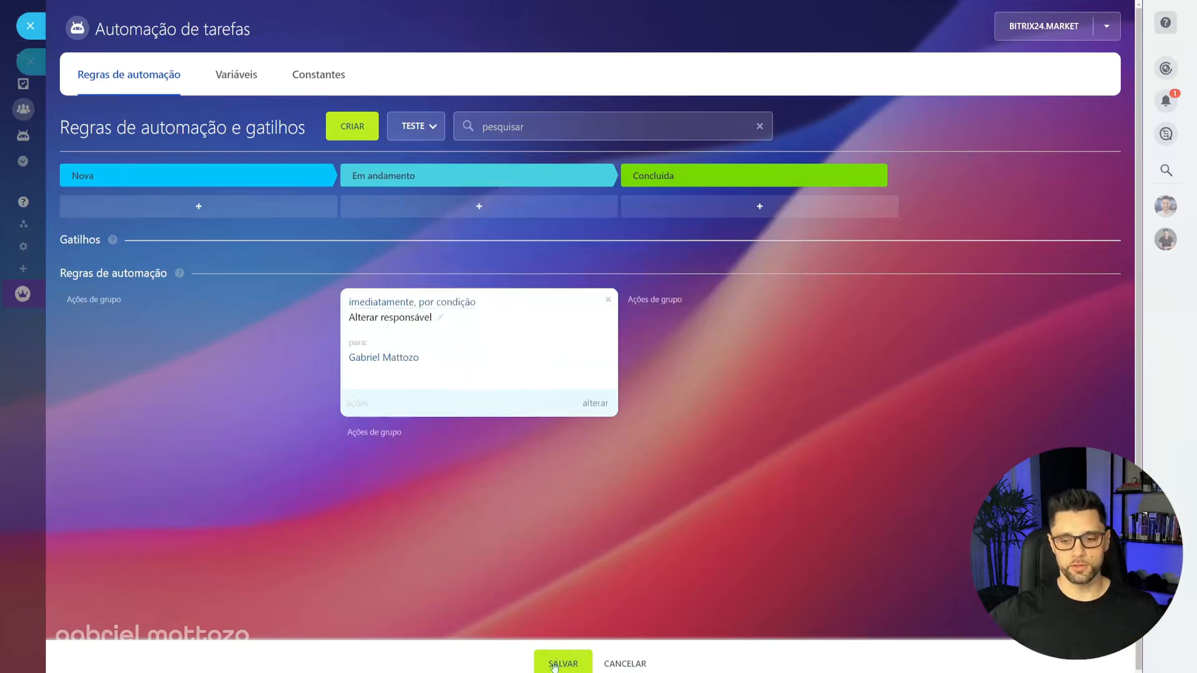
- Close the automation settings and create a quick task named teste in the Nova stage
left_click(30, 25)
left_click(166, 249)
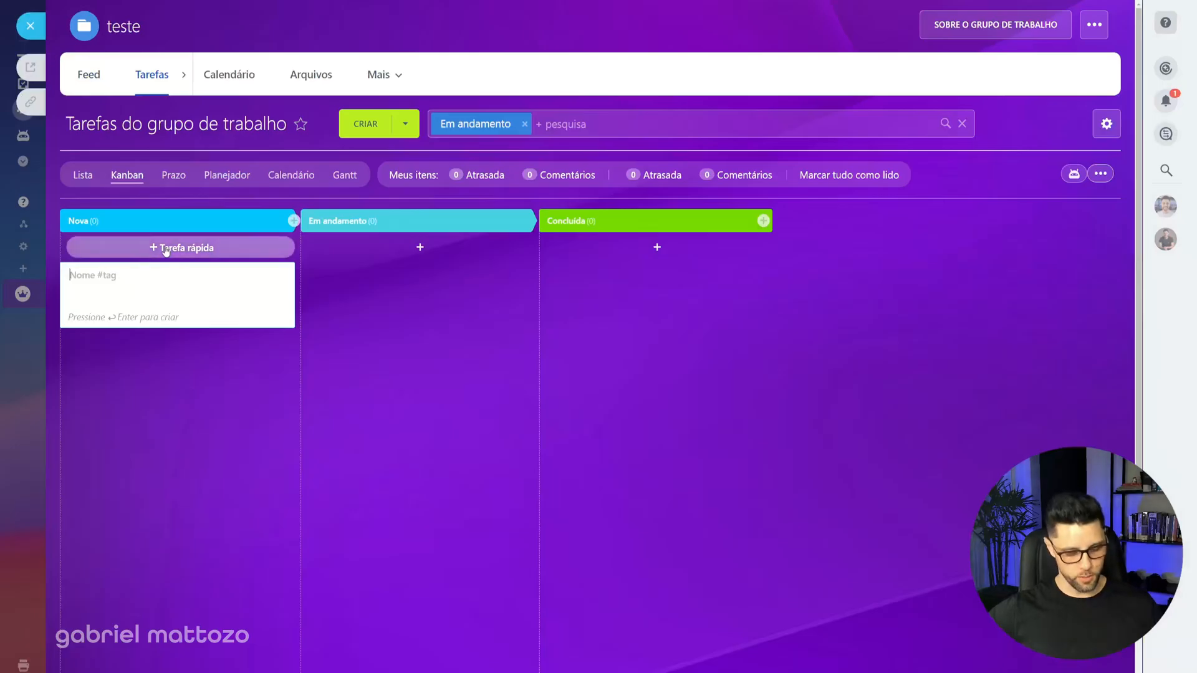
type("tes")
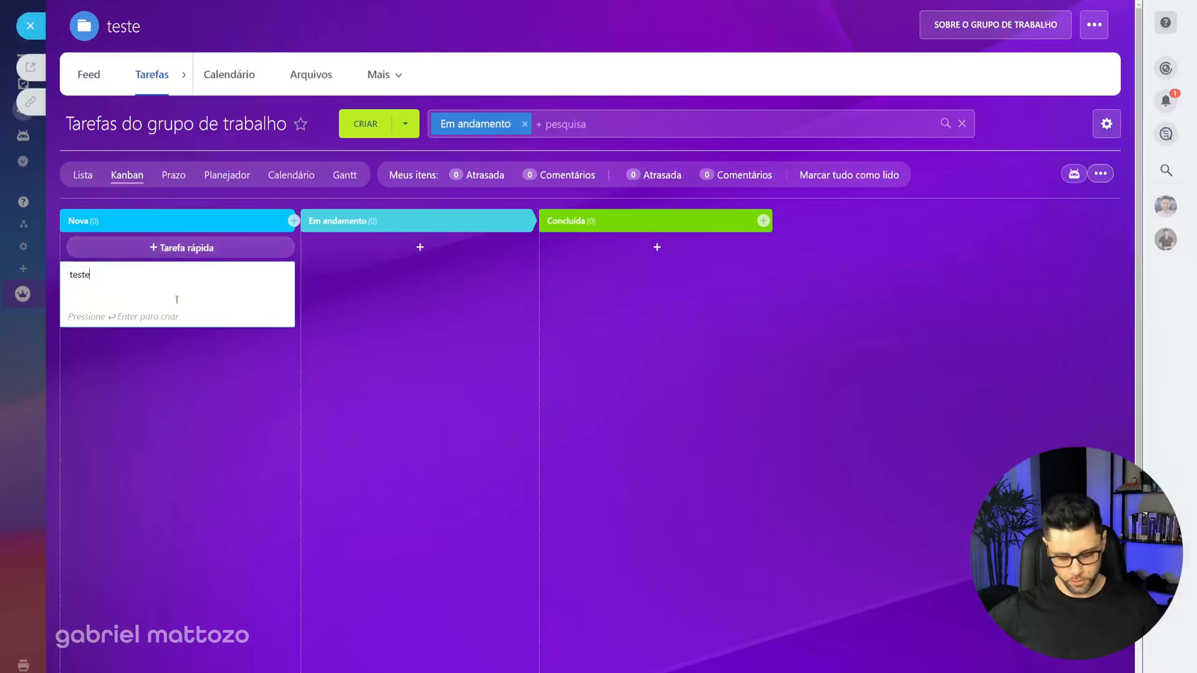
type("te")
key("Return")
- Change the teste task's Responsável to the second user in the list, save the changes, and return to the Kanban
left_click(80, 344)
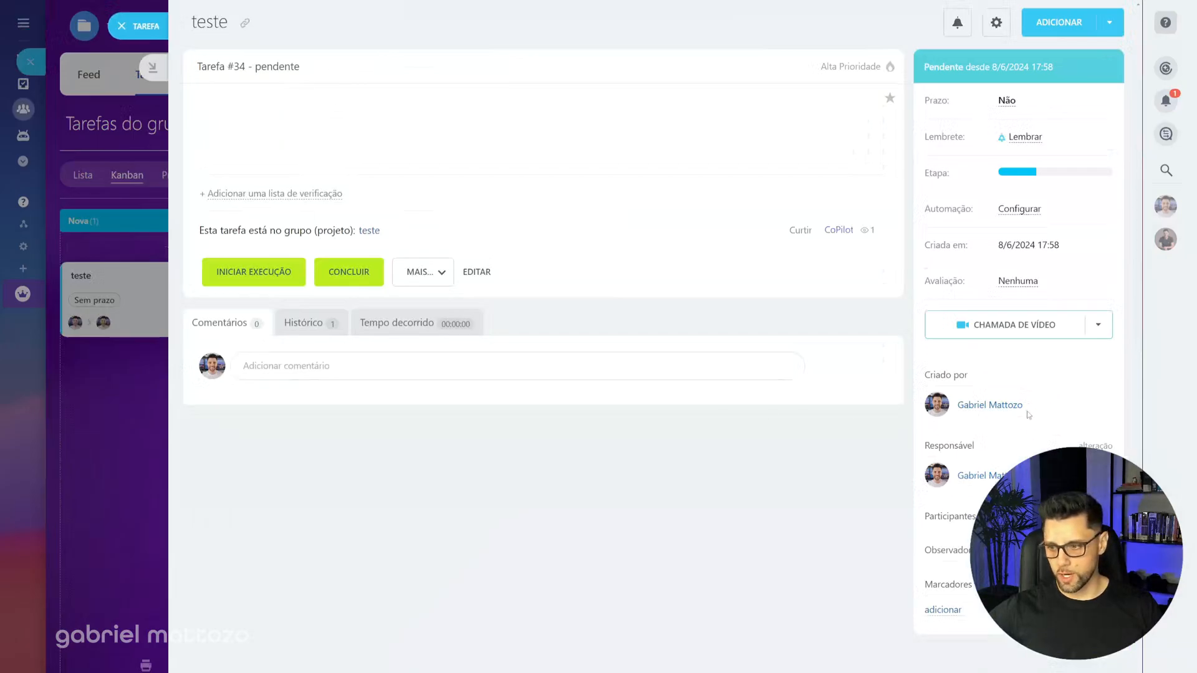
left_click(455, 278)
left_click(477, 272)
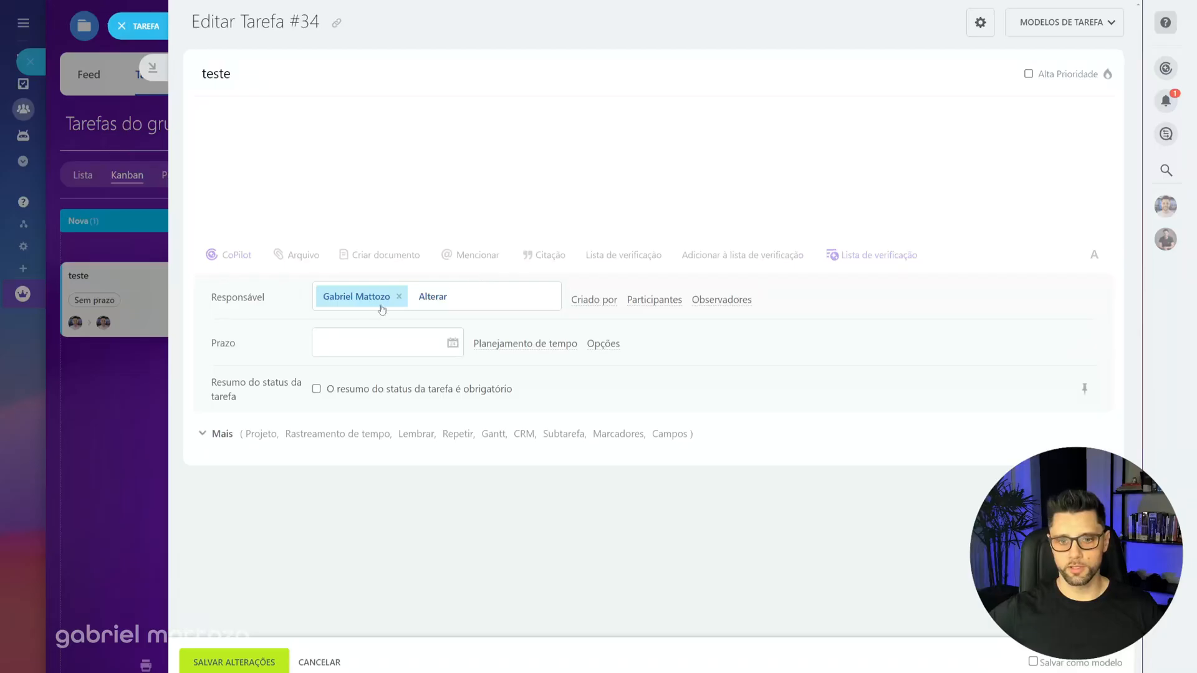
left_click(399, 296)
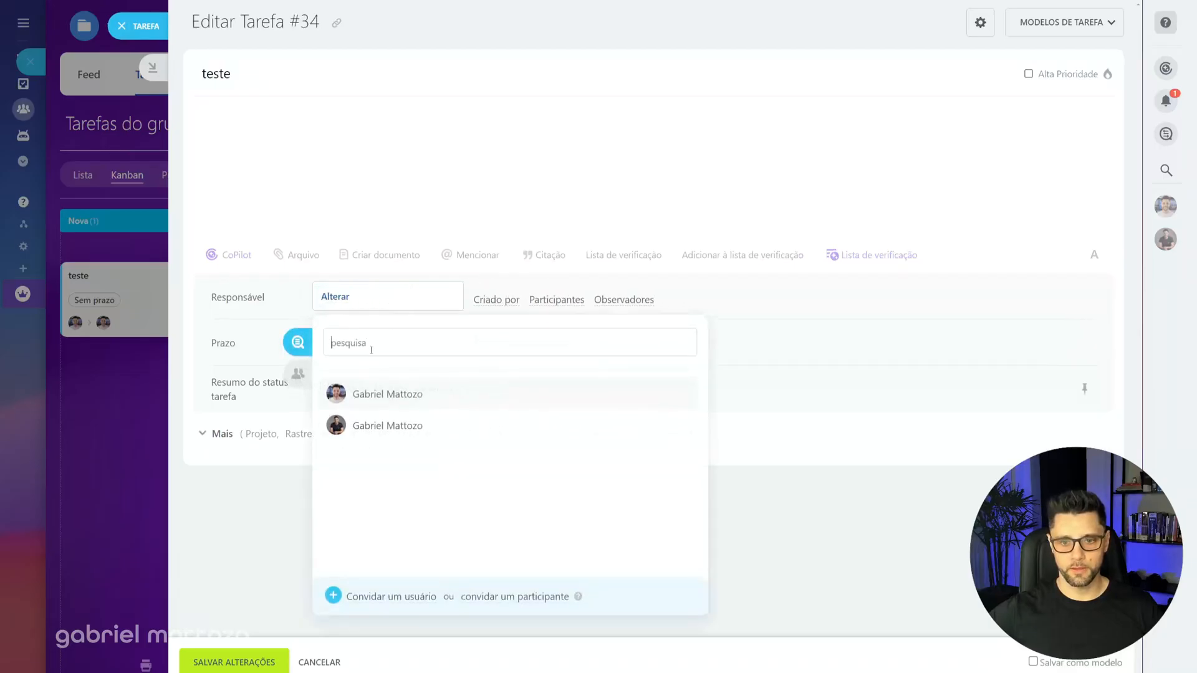
left_click(378, 429)
left_click(249, 651)
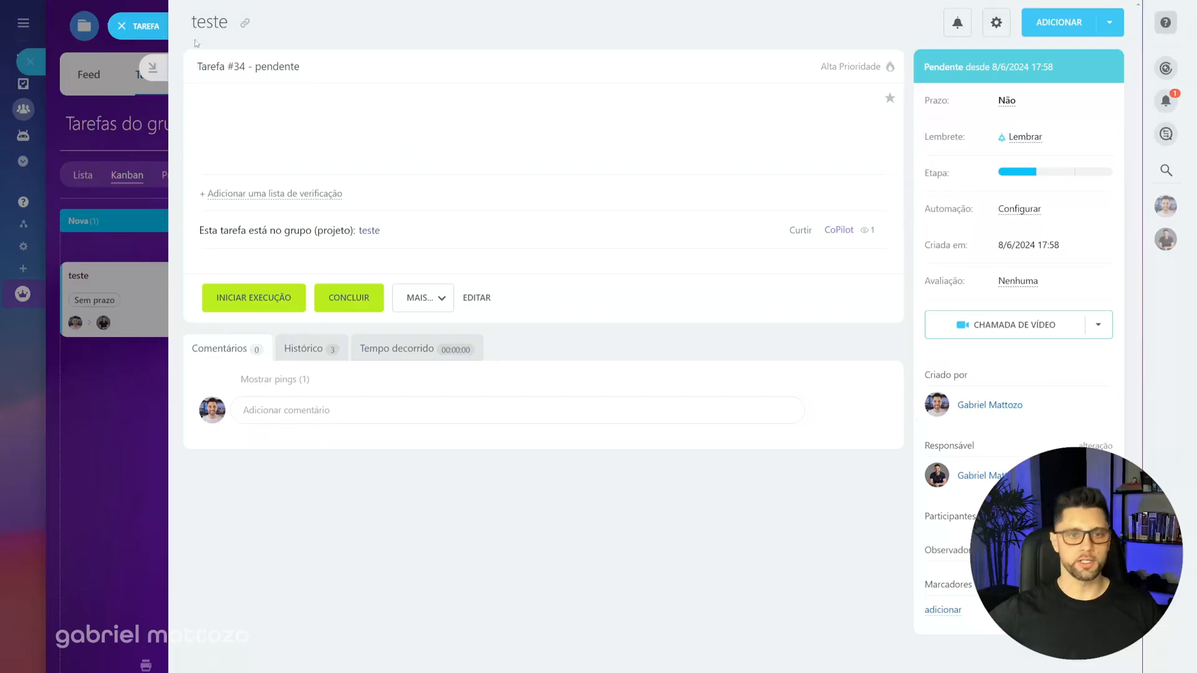
left_click(122, 25)
- Test the rule by moving the teste task to Em andamento, check its responsible person, and return it to Nova
left_click_drag(82, 285, 343, 313)
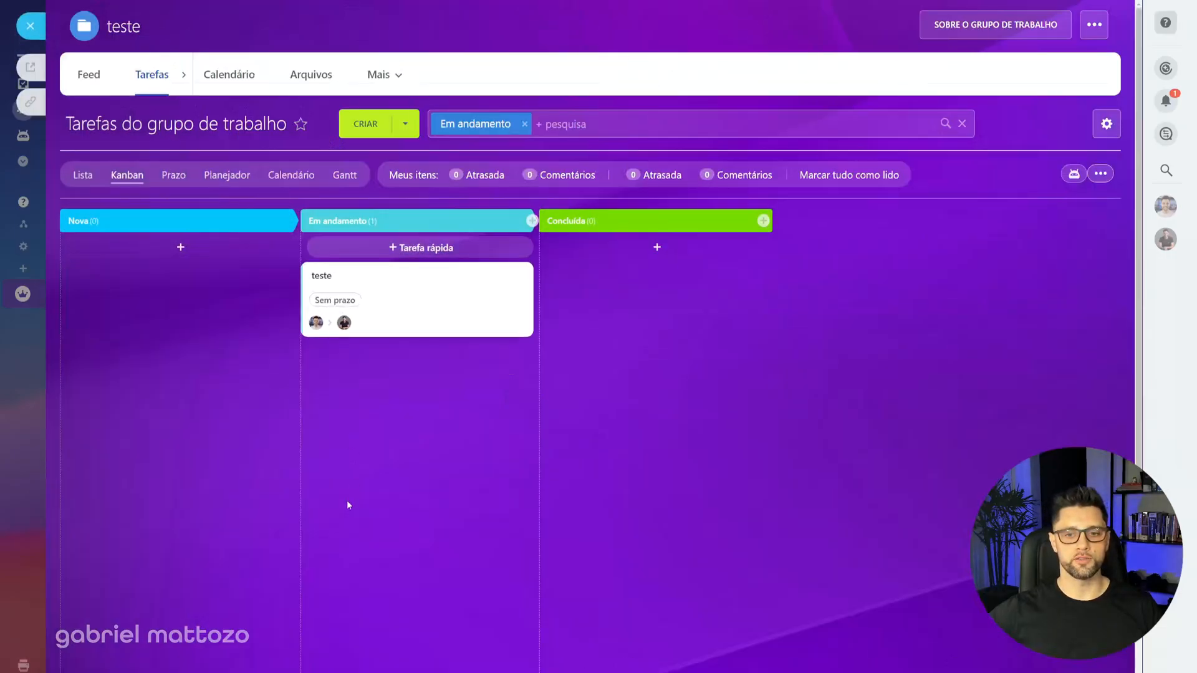
left_click(321, 276)
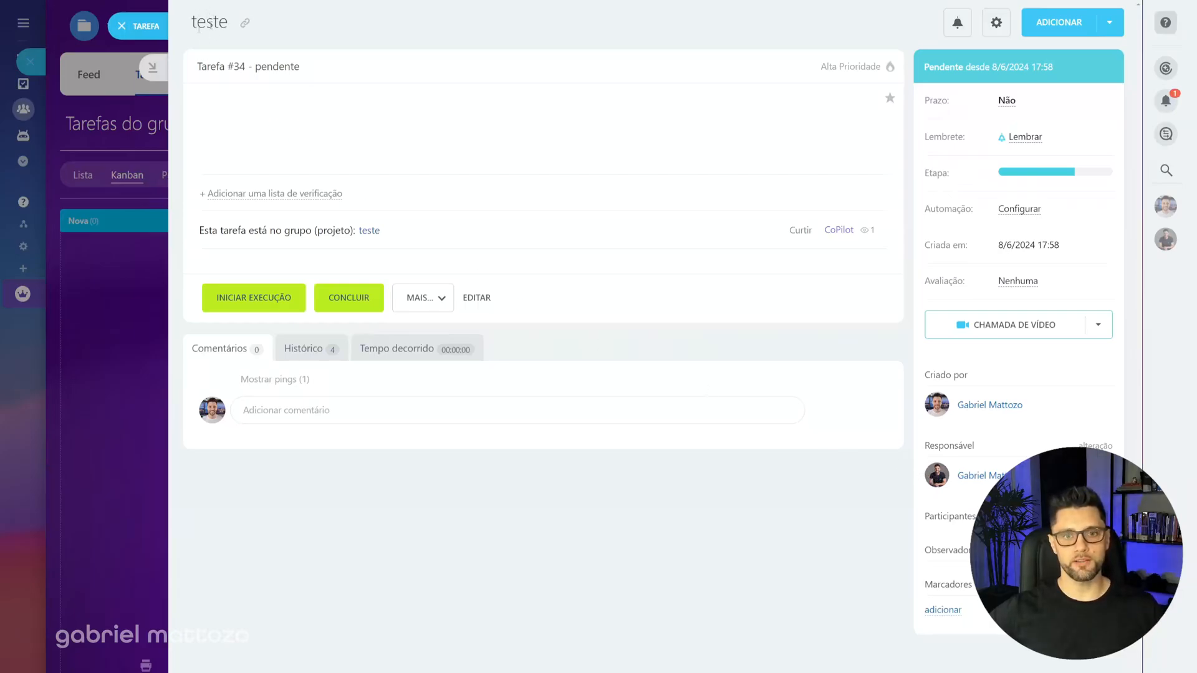
left_click(121, 25)
left_click_drag(409, 275, 95, 283)
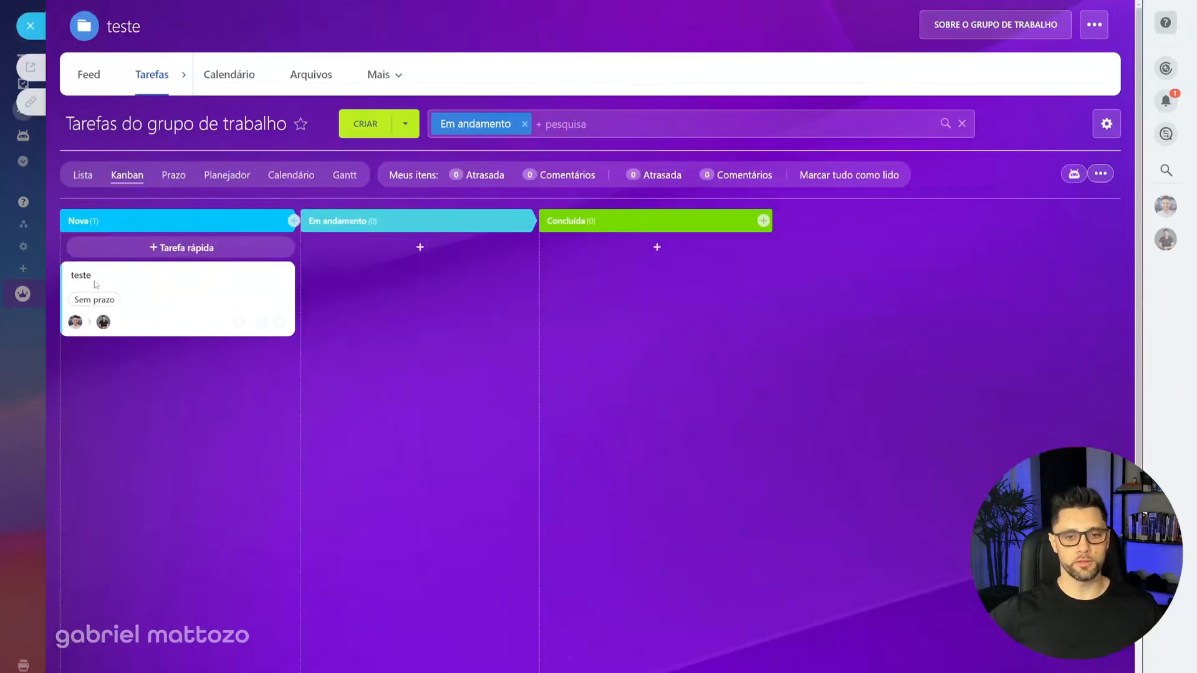
- Rename the teste task in Nova as teste Reunião, save the changes, and return to the Kanban
left_click(95, 284)
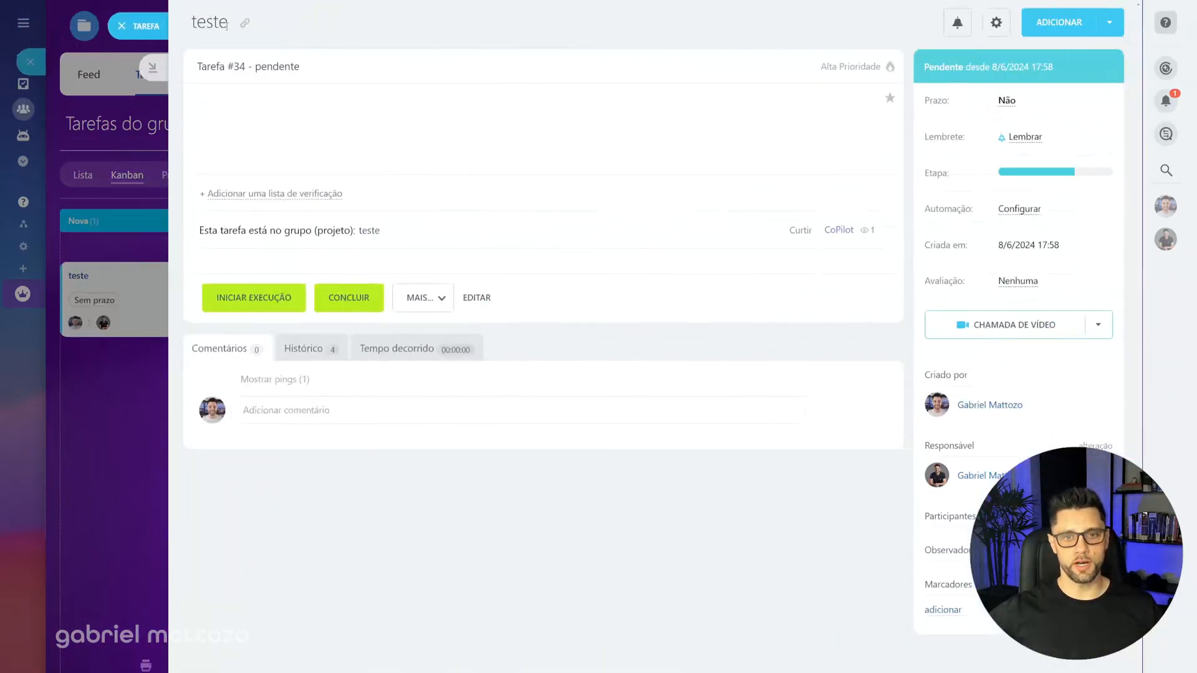
left_click(476, 297)
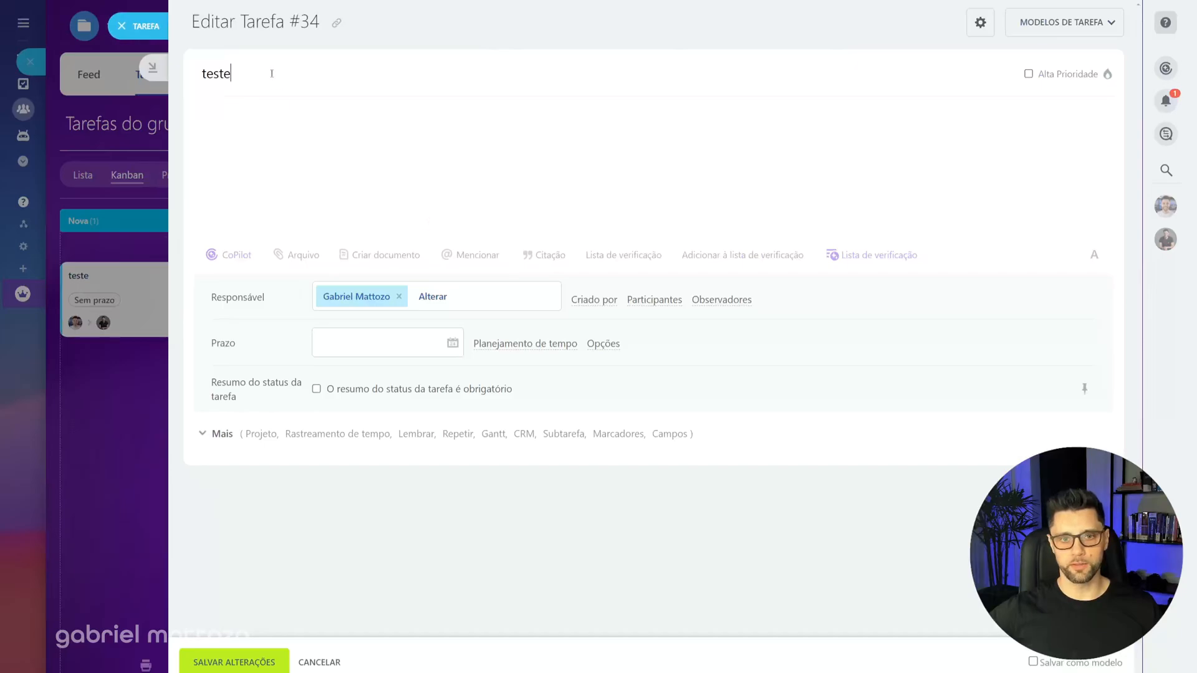
type("Reun")
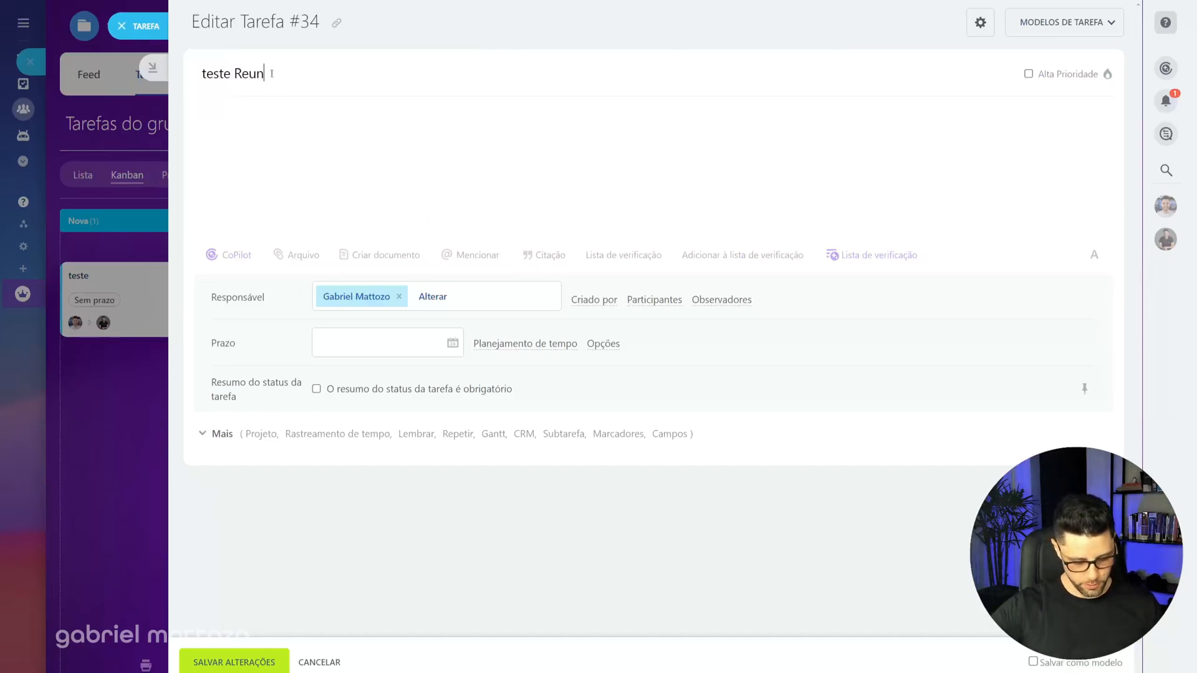
type("ião")
left_click_drag(234, 74, 282, 74)
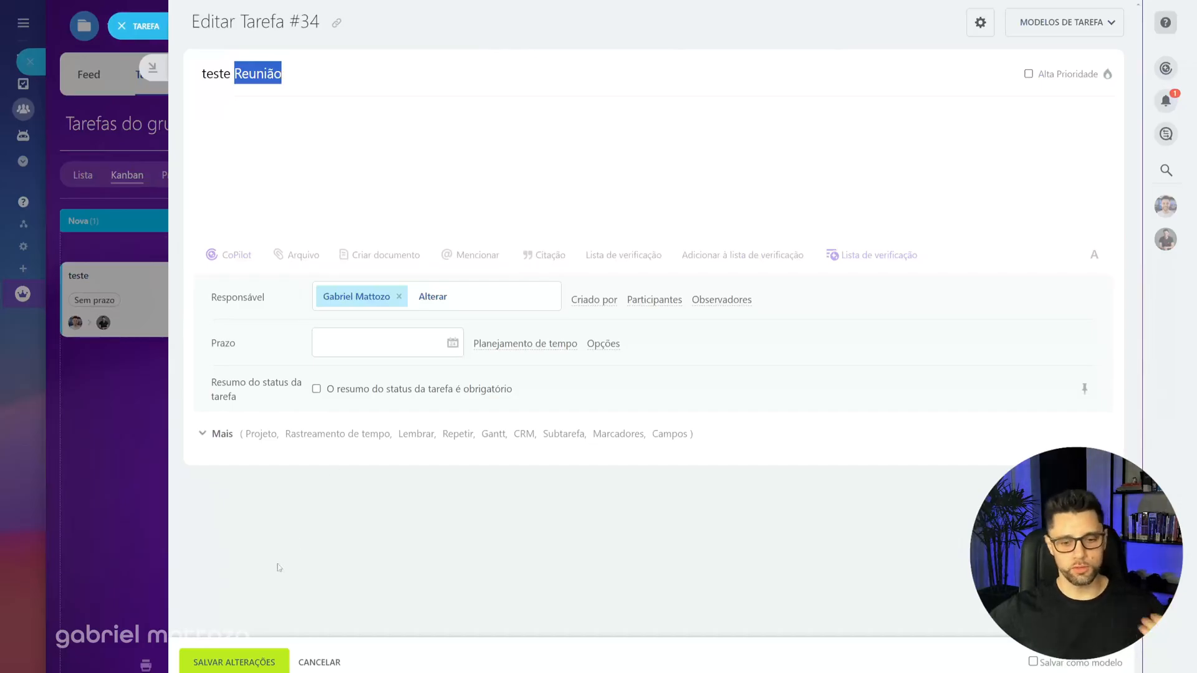
left_click(230, 659)
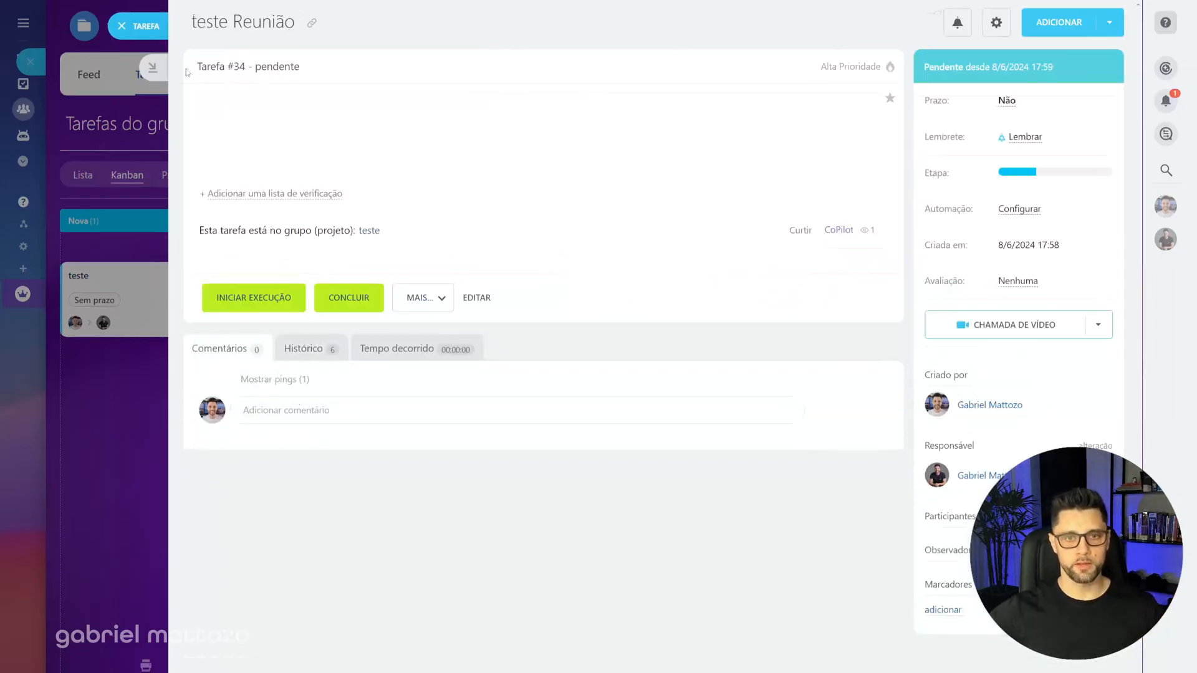
left_click(121, 25)
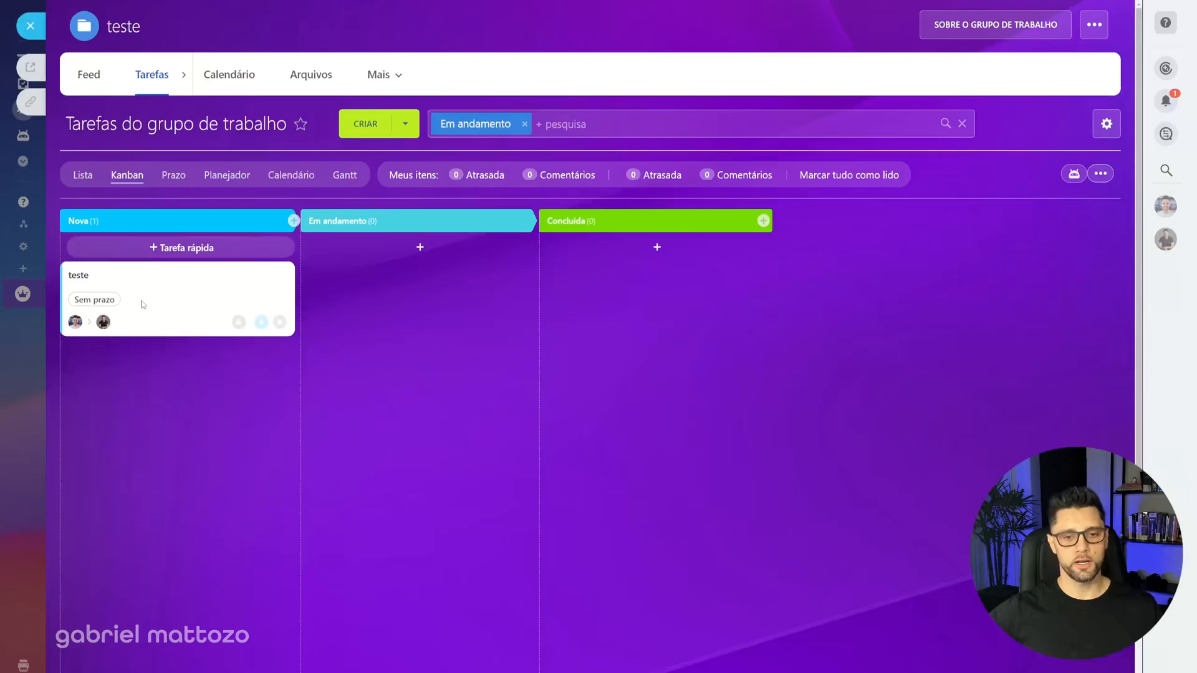
- Move the renamed task to Em andamento and open its details to check the responsible person
left_click_drag(142, 302, 374, 306)
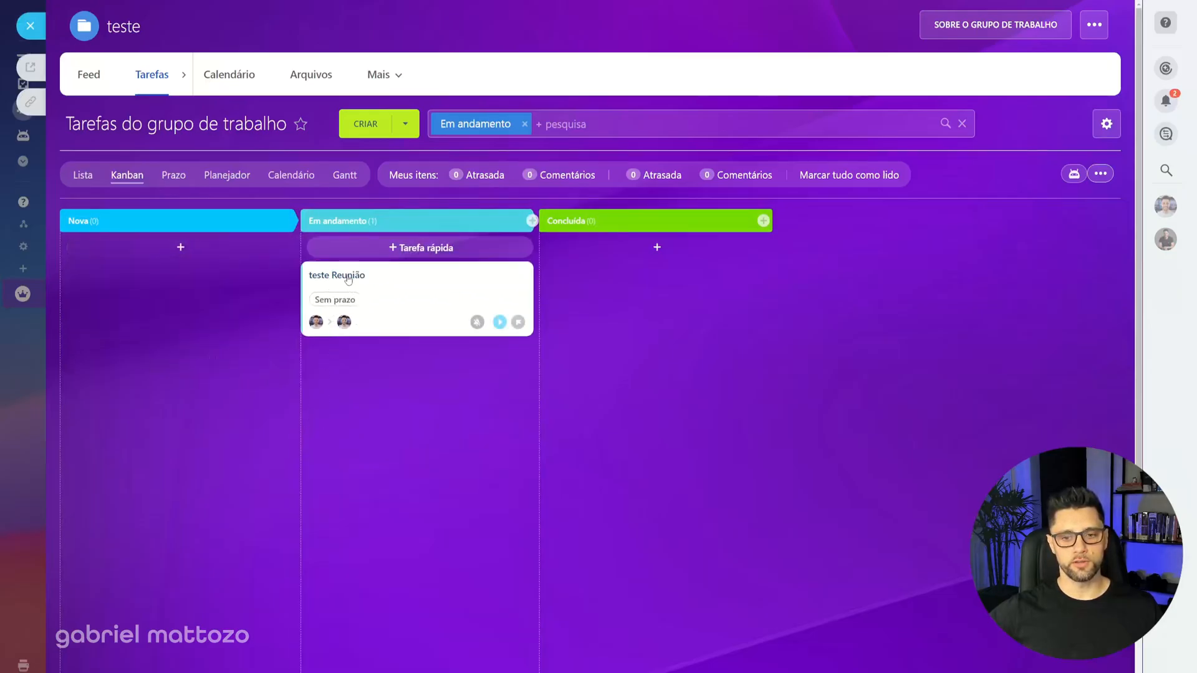
left_click(346, 279)
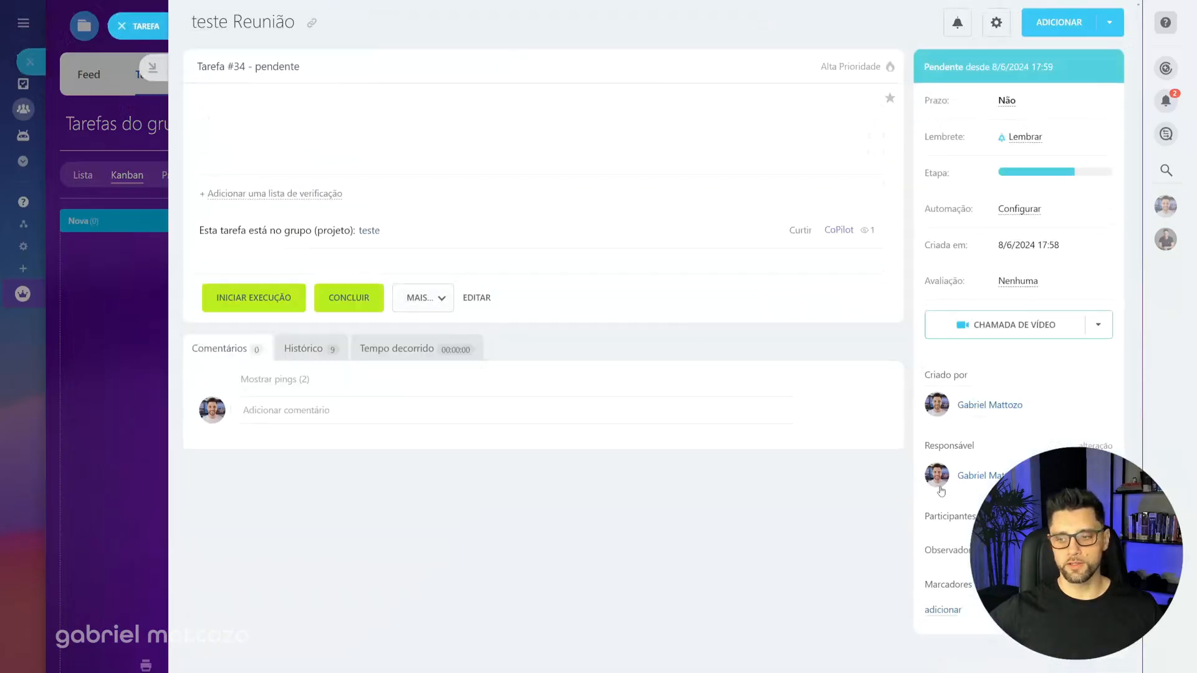